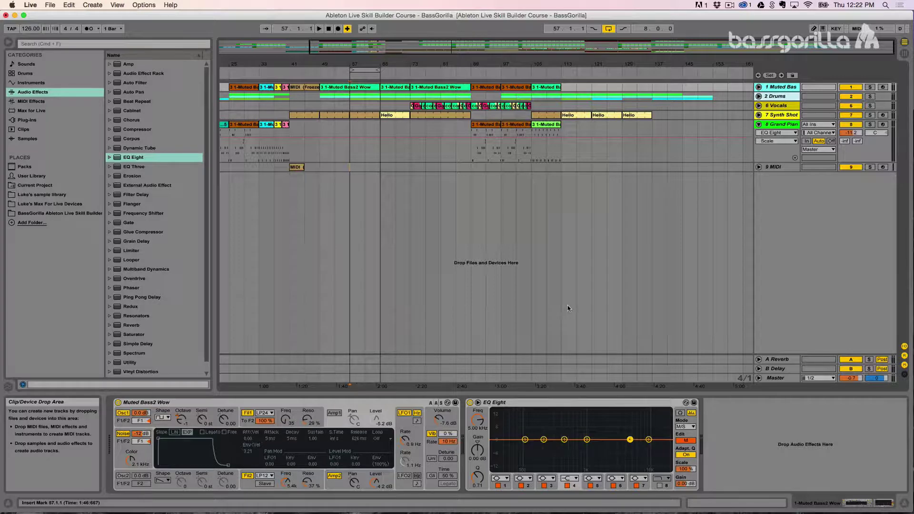
# Add a Compressor from the audio effects after the EQ Eight on the Muted Bass track.
pyautogui.click(539, 403)
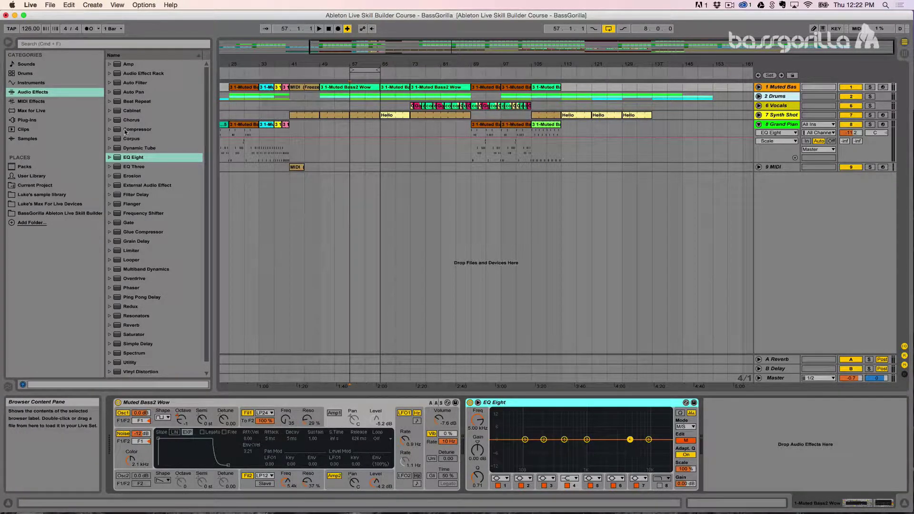
pyautogui.click(30, 92)
pyautogui.click(124, 130)
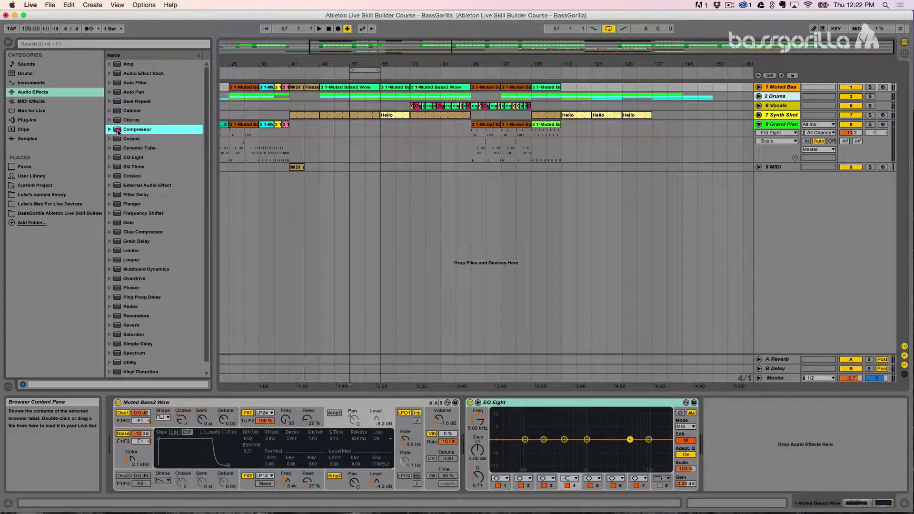
pyautogui.doubleClick(118, 130)
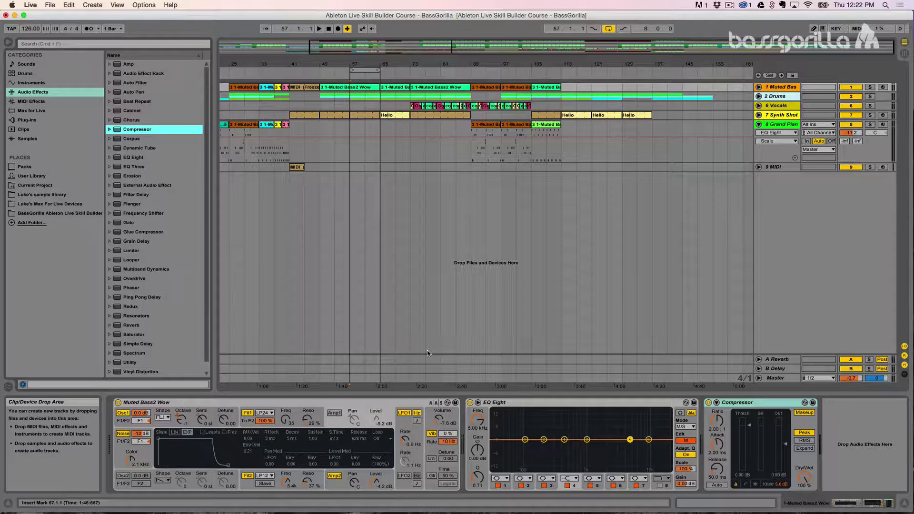
pyautogui.click(761, 405)
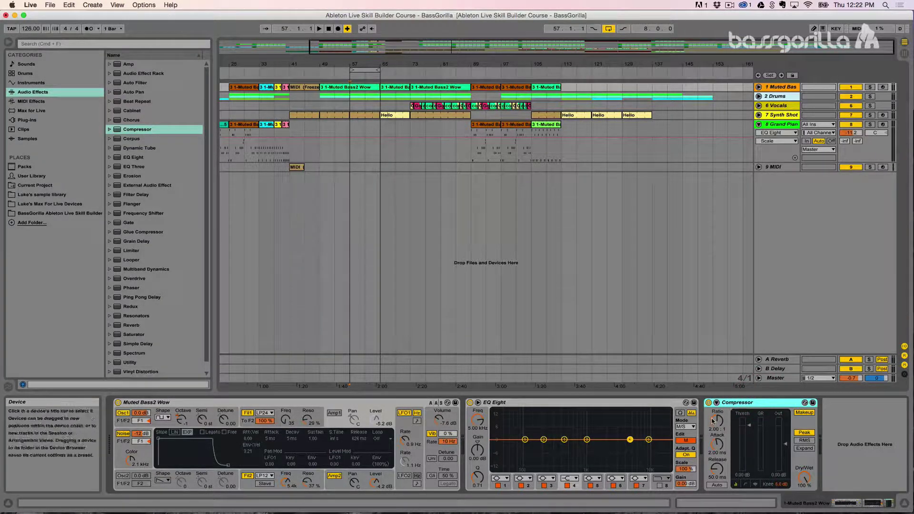
# Try out the Compressor's automatic release and activity view, toggle Makeup off and back on, and check the Dry/Wet control.
pyautogui.click(717, 485)
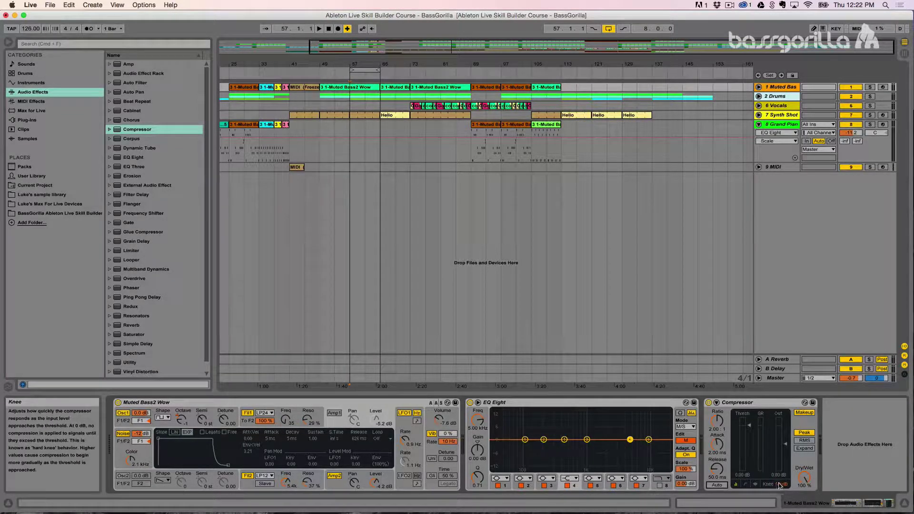
pyautogui.click(756, 485)
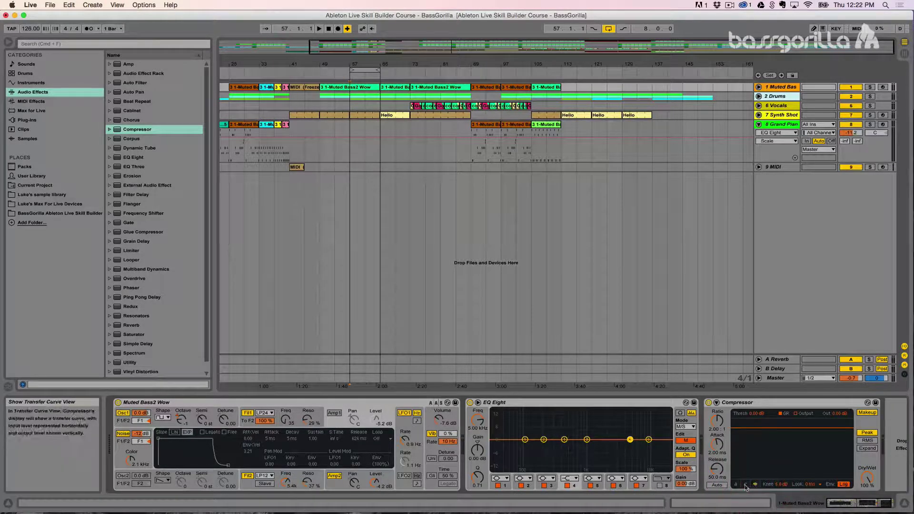
pyautogui.click(736, 486)
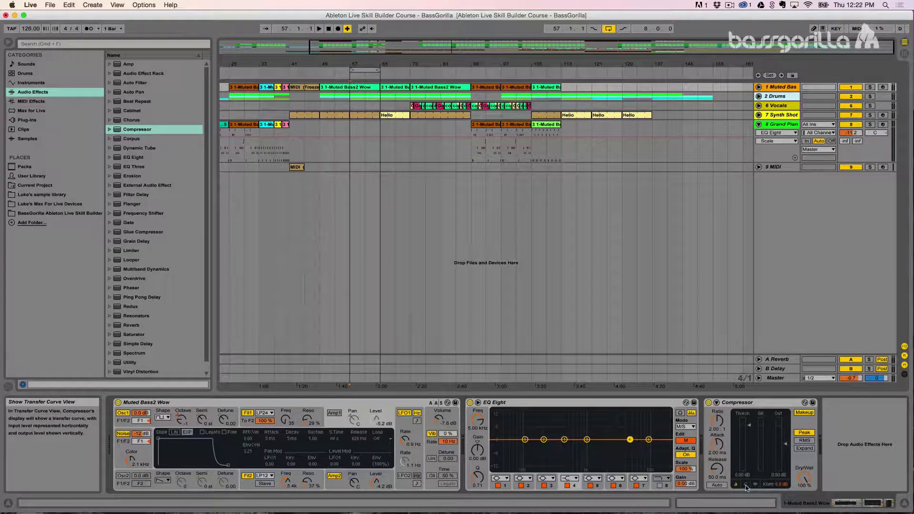
pyautogui.click(801, 414)
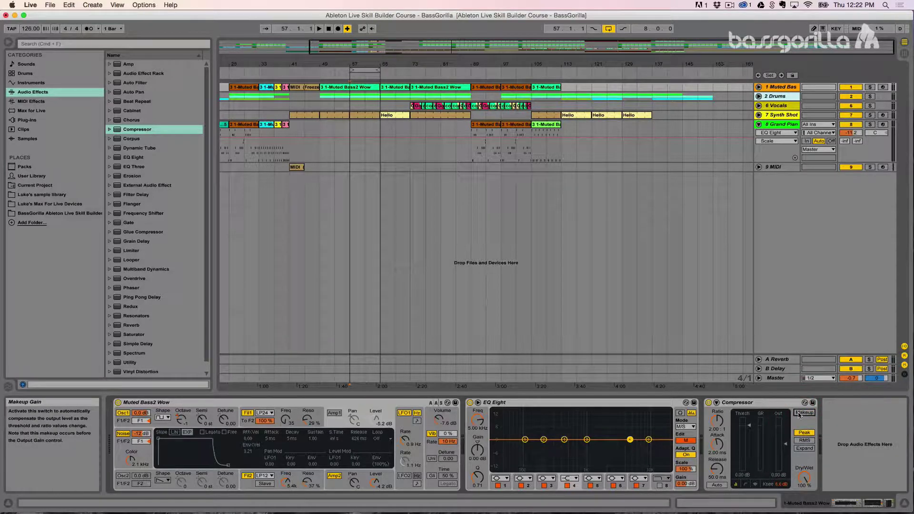
pyautogui.click(800, 415)
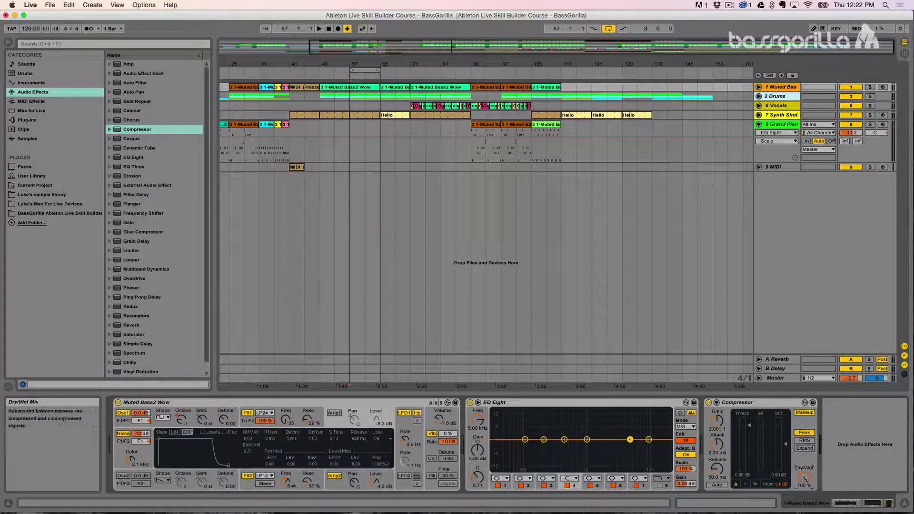
pyautogui.moveTo(803, 477); pyautogui.dragTo(804, 503)
pyautogui.click(761, 403)
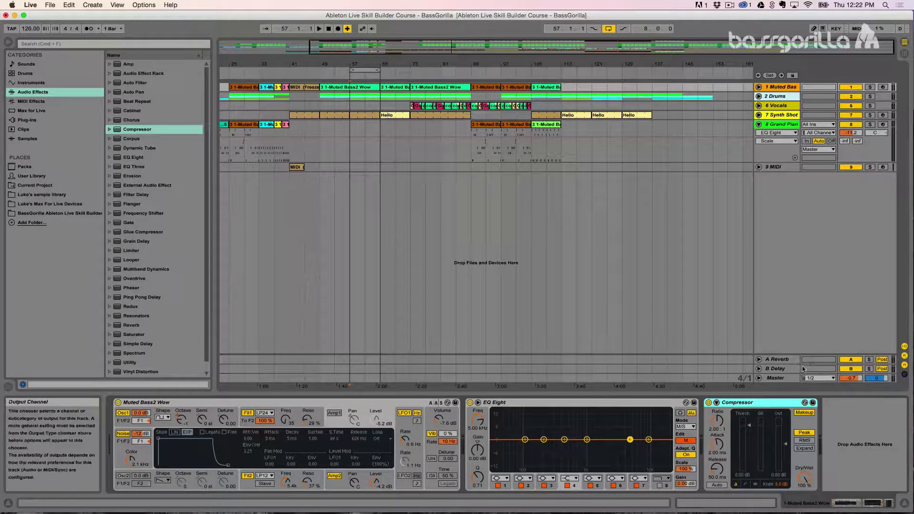
# Preview Dream Hop 6.wav from the personal sample library and place it on a new audio track at bar 89.
pyautogui.click(775, 168)
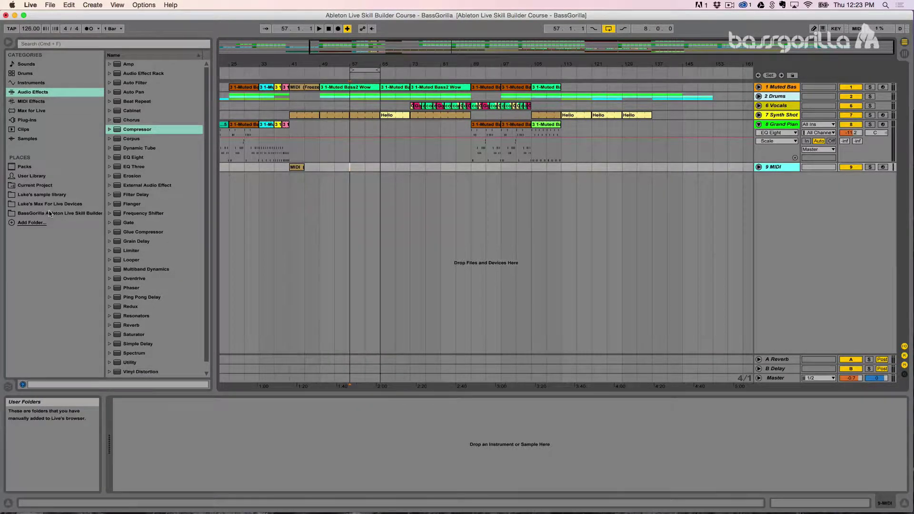
pyautogui.click(34, 195)
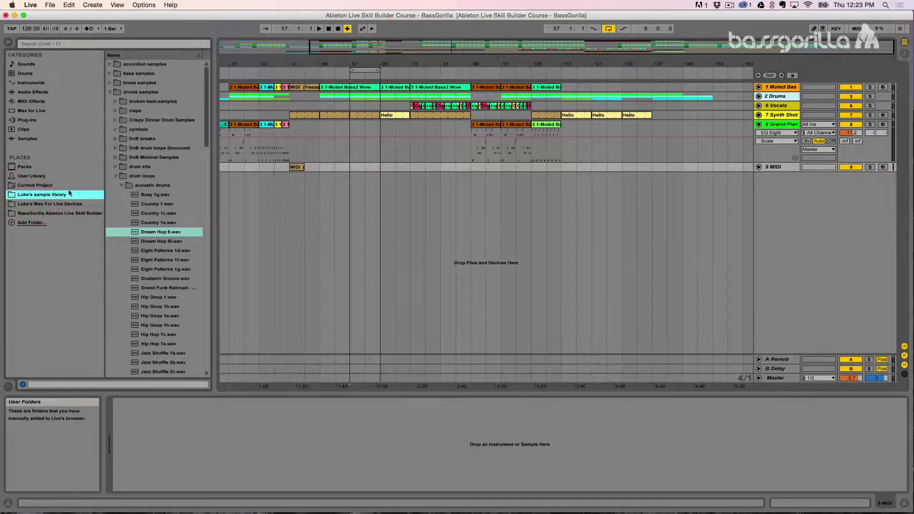
pyautogui.click(135, 232)
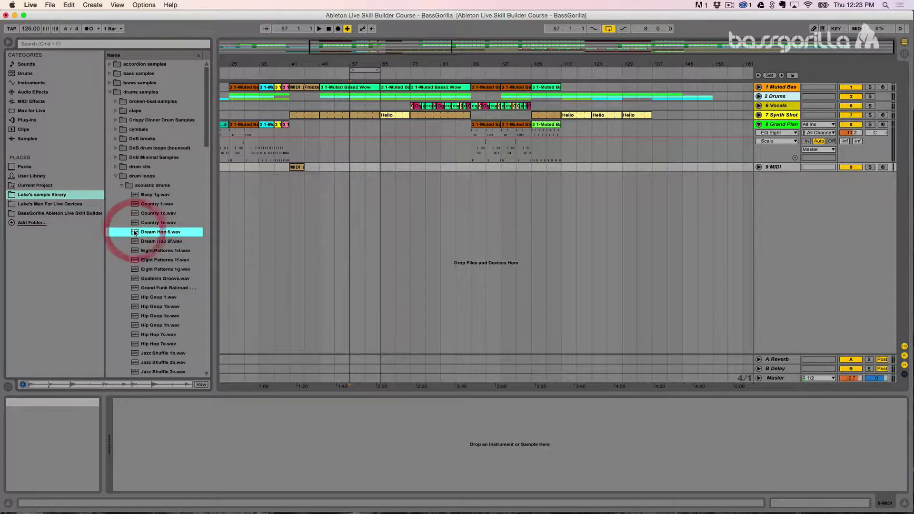
pyautogui.press('space')
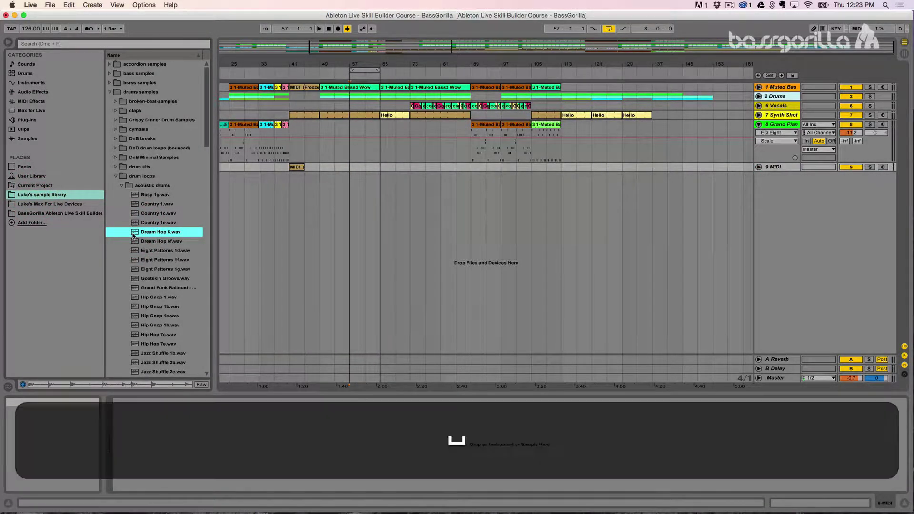
pyautogui.moveTo(134, 237); pyautogui.dragTo(472, 196)
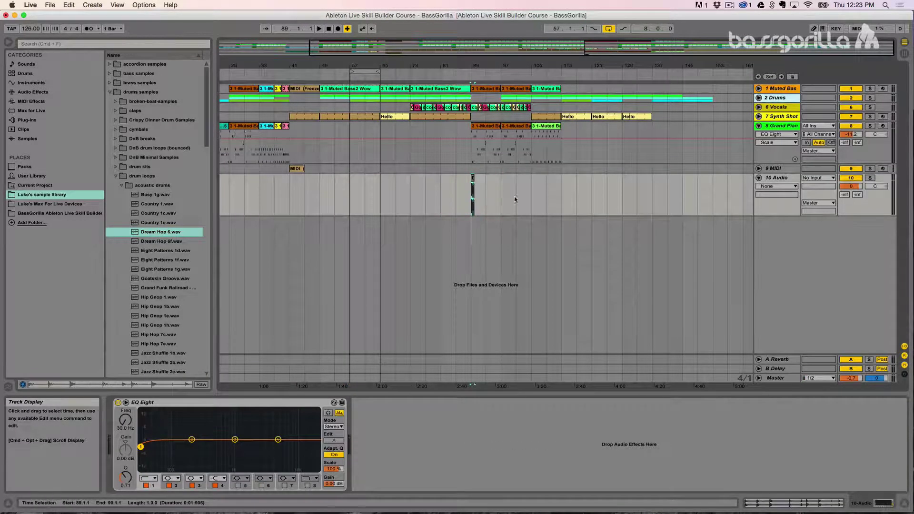
# Solo the new audio track and replace its EQ Eight with a Compressor.
pyautogui.click(869, 178)
pyautogui.press('BackSpace')
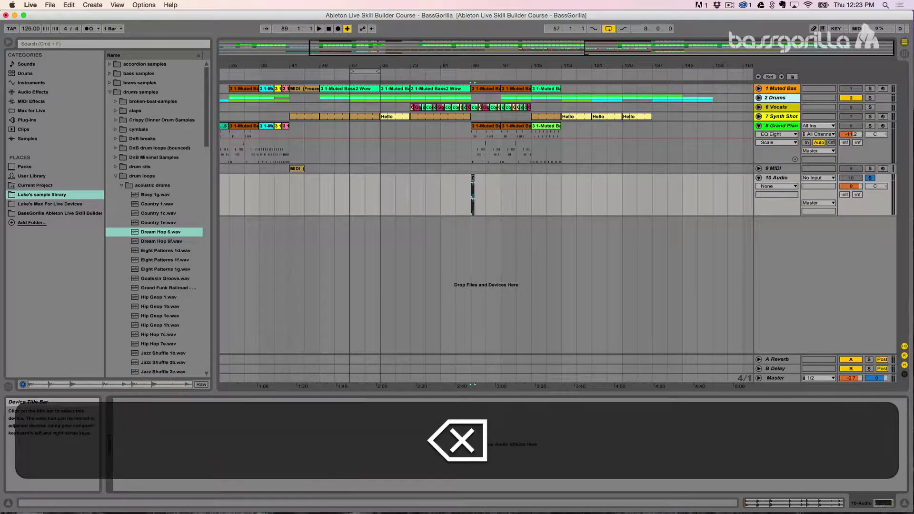
pyautogui.click(192, 420)
pyautogui.moveTo(477, 59); pyautogui.dragTo(476, 62)
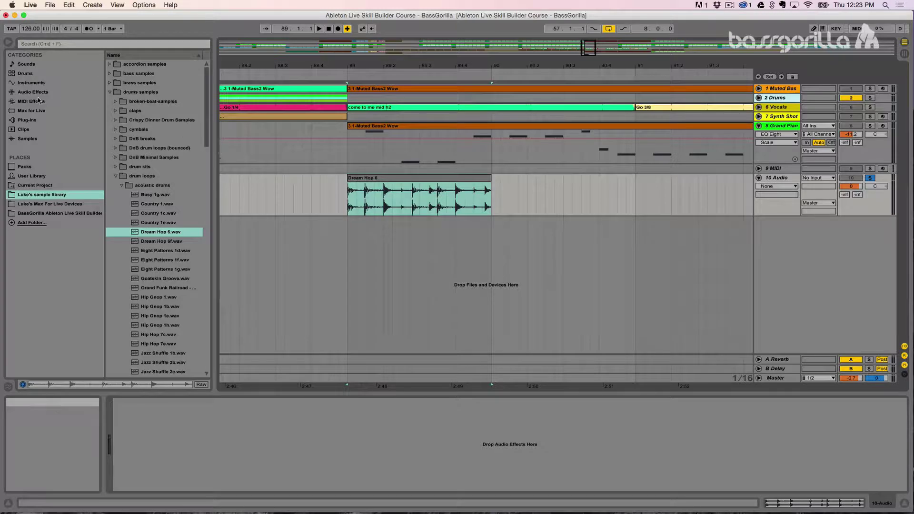
pyautogui.click(25, 92)
pyautogui.doubleClick(129, 129)
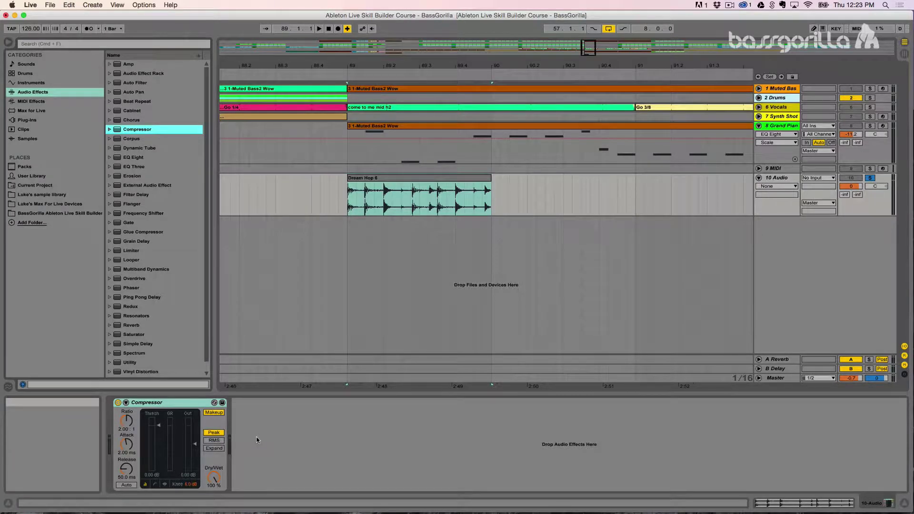
# Set the loop range to the Dream Hop 6 clip and play it back.
pyautogui.click(402, 180)
pyautogui.press('cmd+l')
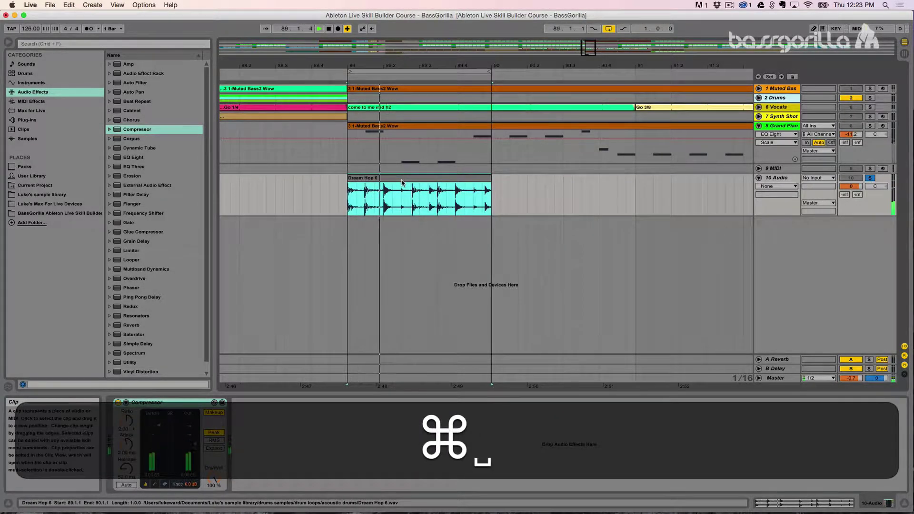
pyautogui.press('space')
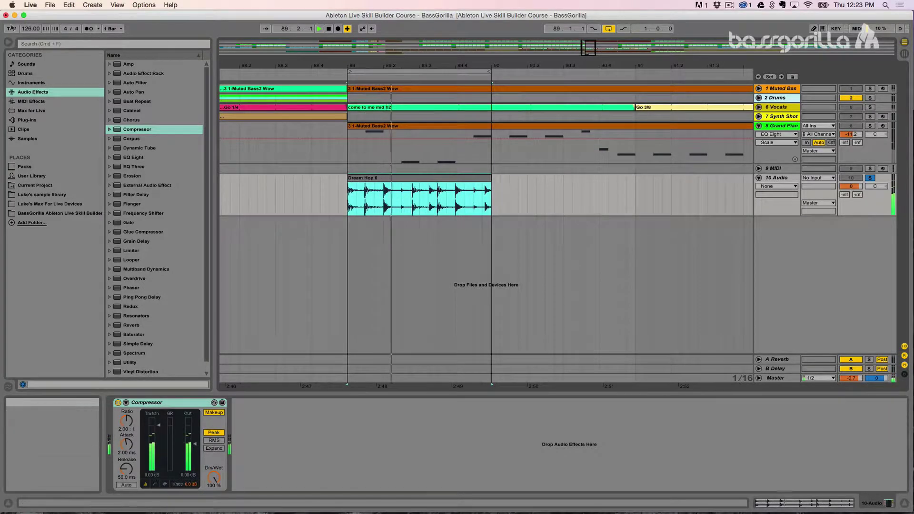
pyautogui.press('space')
# Set the project tempo to 100 BPM and play the drum loop again.
pyautogui.click(25, 32)
pyautogui.write('100')
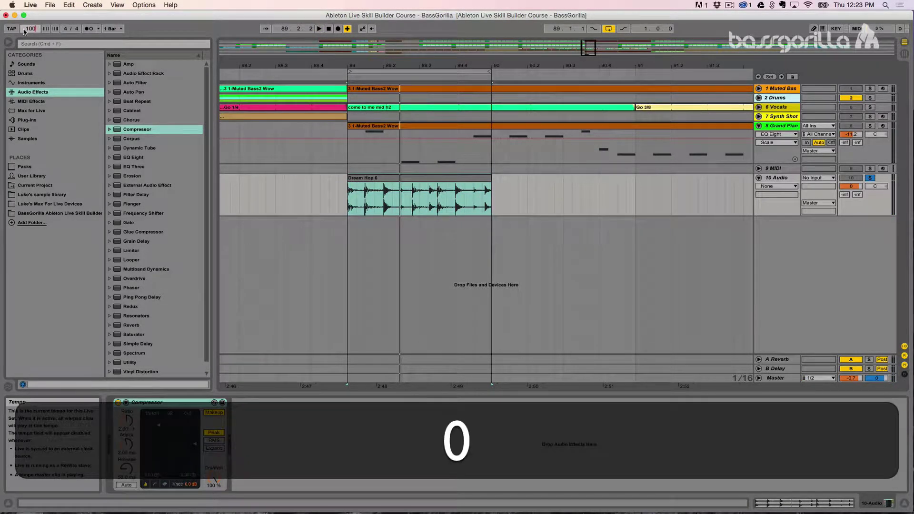
pyautogui.press('Return')
pyautogui.press('space')
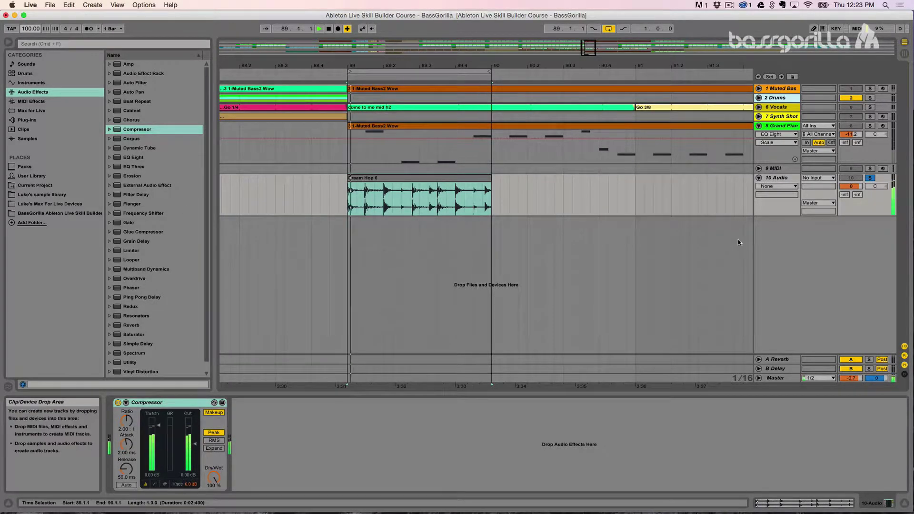
# Make the Dream Hop 6 audio track much taller to enlarge its waveform and stop playback.
pyautogui.moveTo(766, 219); pyautogui.dragTo(767, 306)
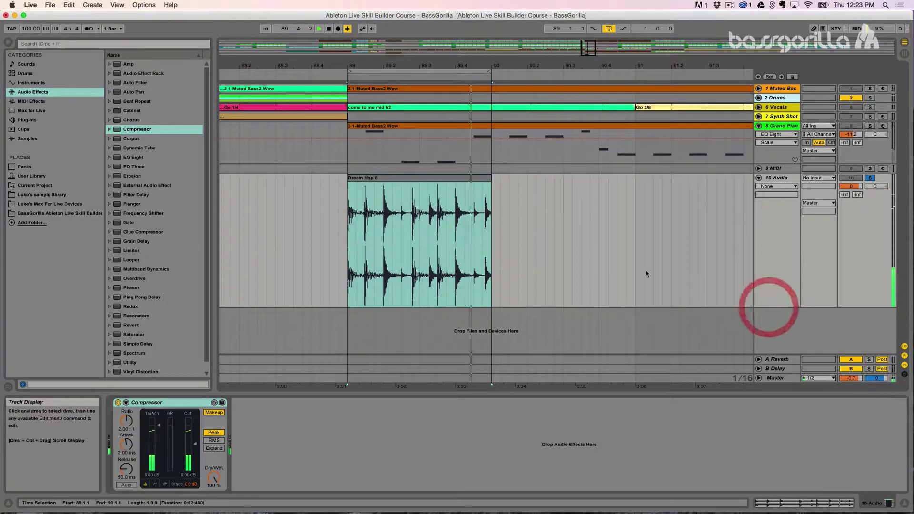
pyautogui.press('space')
pyautogui.moveTo(448, 68); pyautogui.dragTo(387, 138)
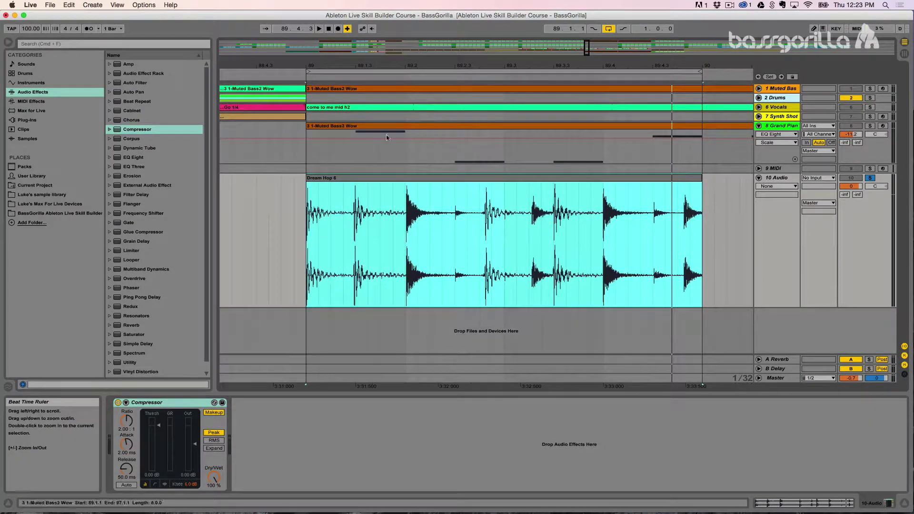
# Examine the loud drum hits and the quieter passages between them in the Dream Hop 6 waveform.
pyautogui.click(314, 191)
pyautogui.click(408, 212)
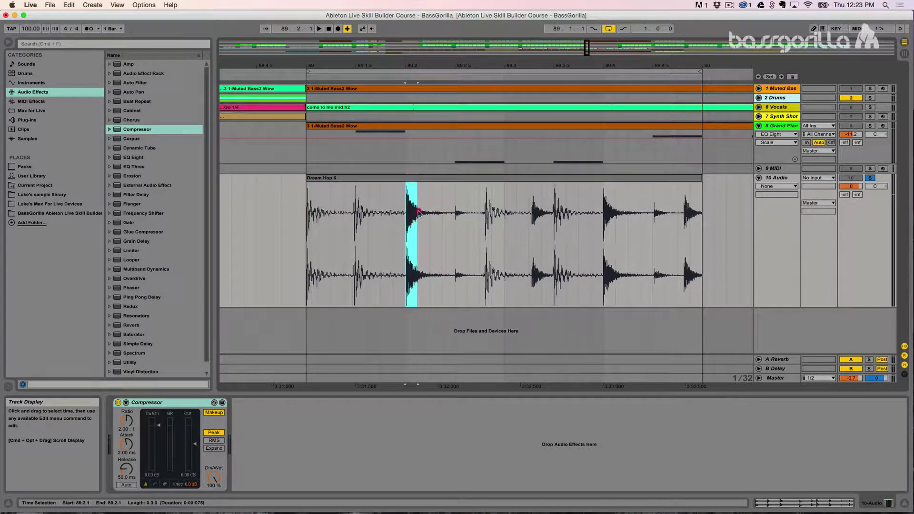
pyautogui.click(460, 217)
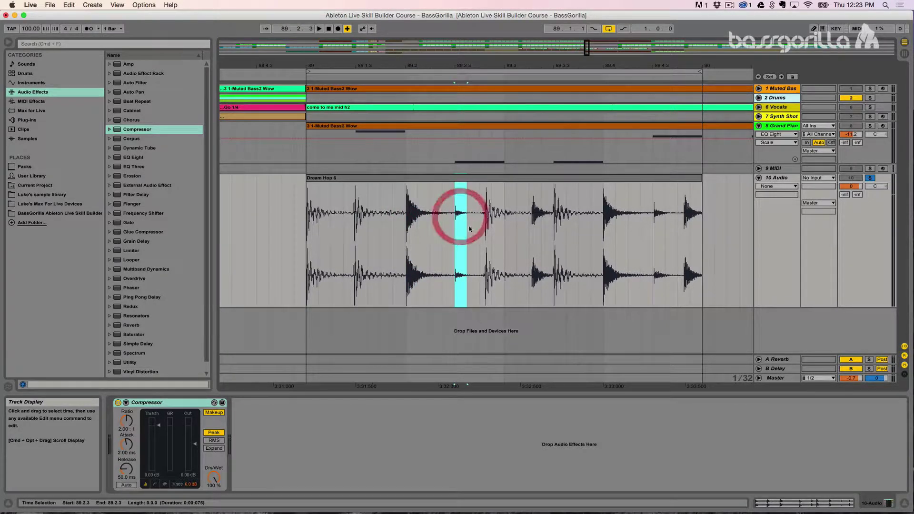
pyautogui.click(476, 229)
pyautogui.click(444, 229)
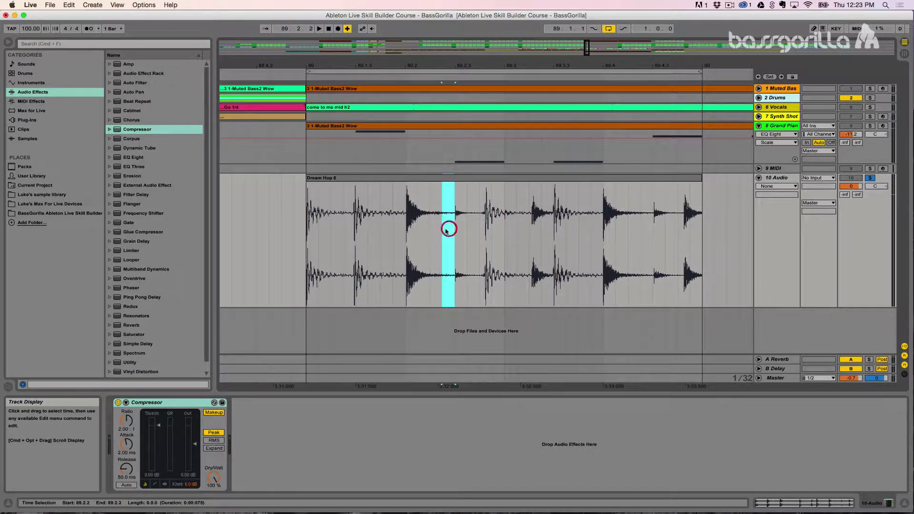
pyautogui.click(400, 240)
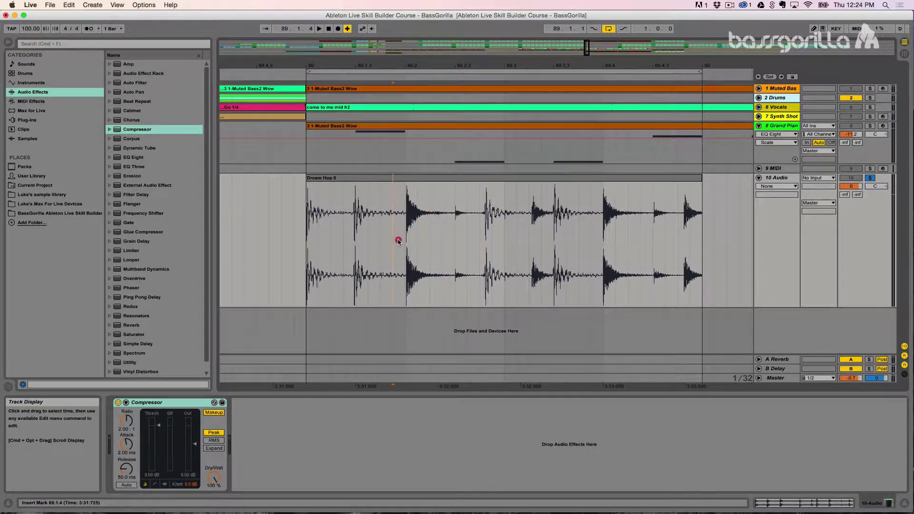
pyautogui.click(349, 236)
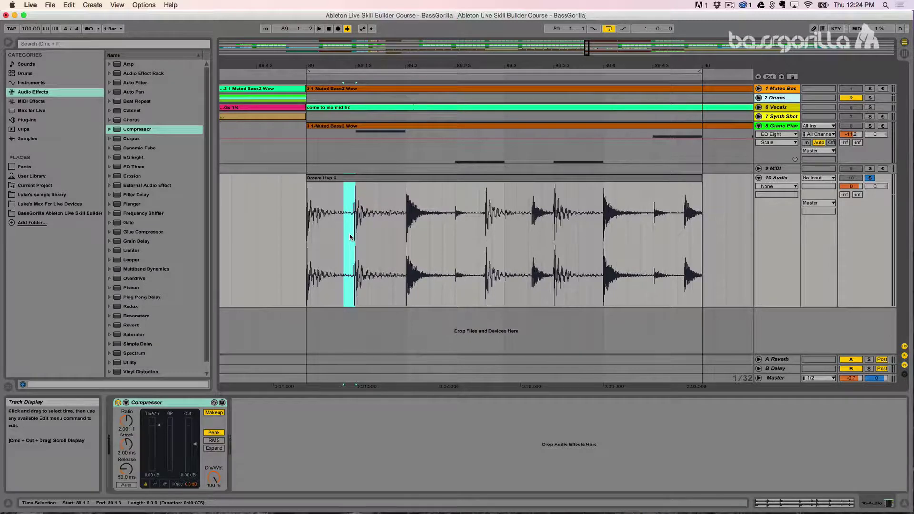
# Select the whole Dream Hop 6 clip and play it while watching the Compressor's input and output meters.
pyautogui.click(397, 178)
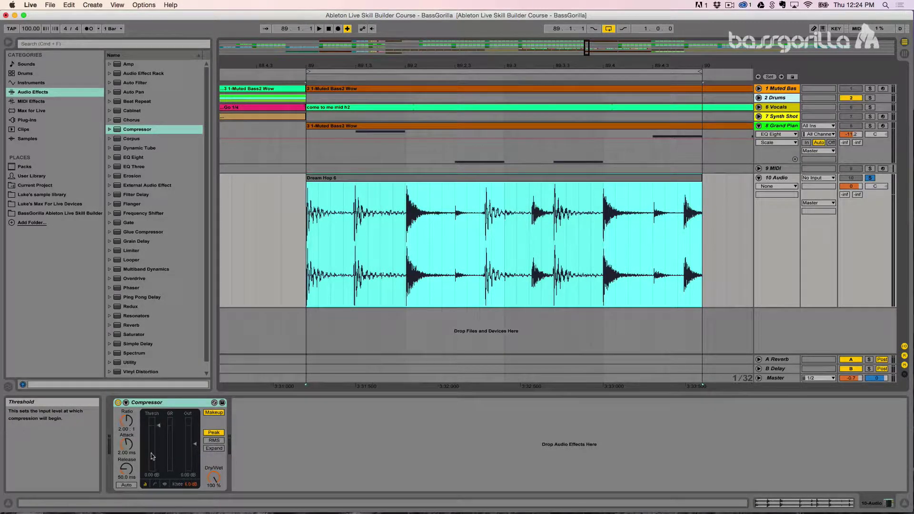
pyautogui.press('space')
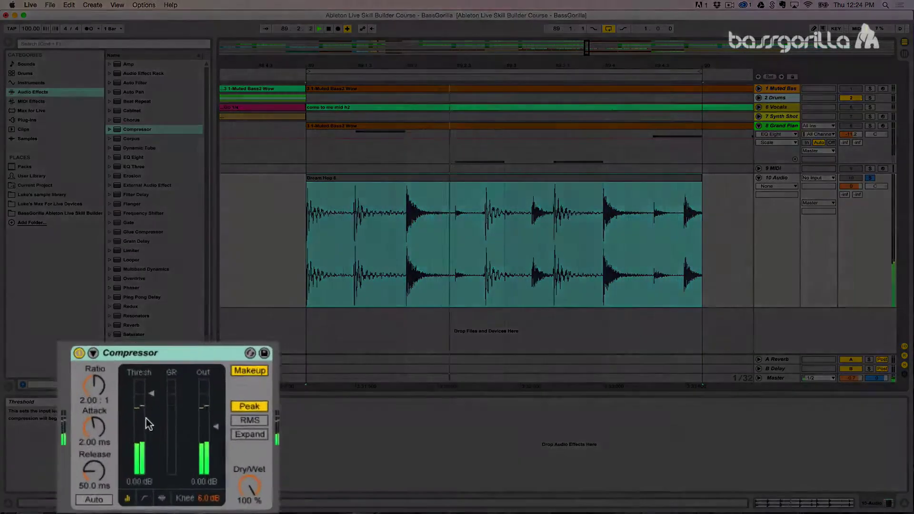
pyautogui.press('space')
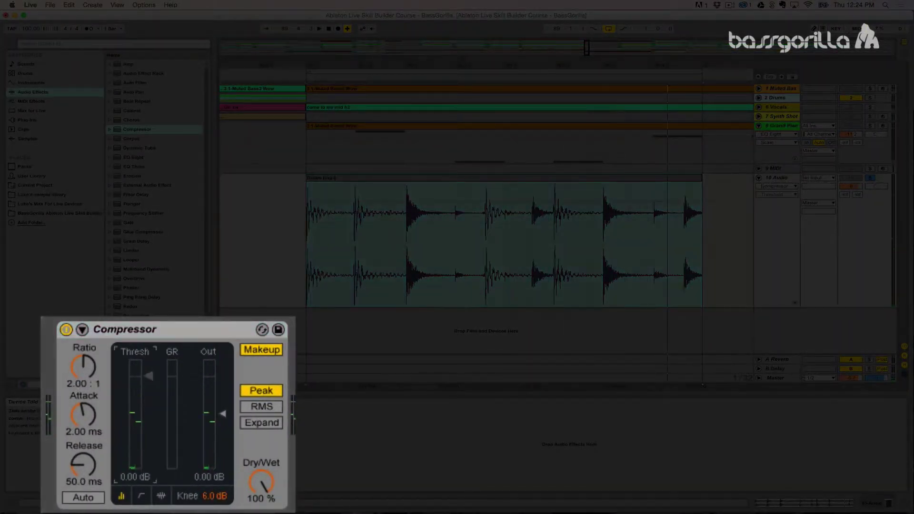
# Lower the Compressor's threshold to -25.5 dB, auditioning the drum loop while adjusting it.
pyautogui.moveTo(149, 376); pyautogui.dragTo(149, 440)
pyautogui.press('space')
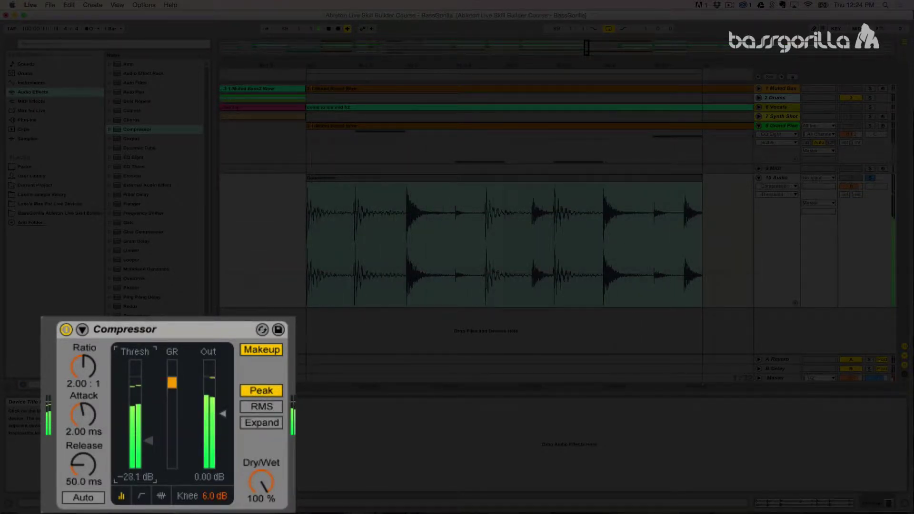
pyautogui.moveTo(149, 441)
pyautogui.mouseDown()
pyautogui.moveTo(149, 462)
pyautogui.moveTo(148, 437)
pyautogui.mouseUp()
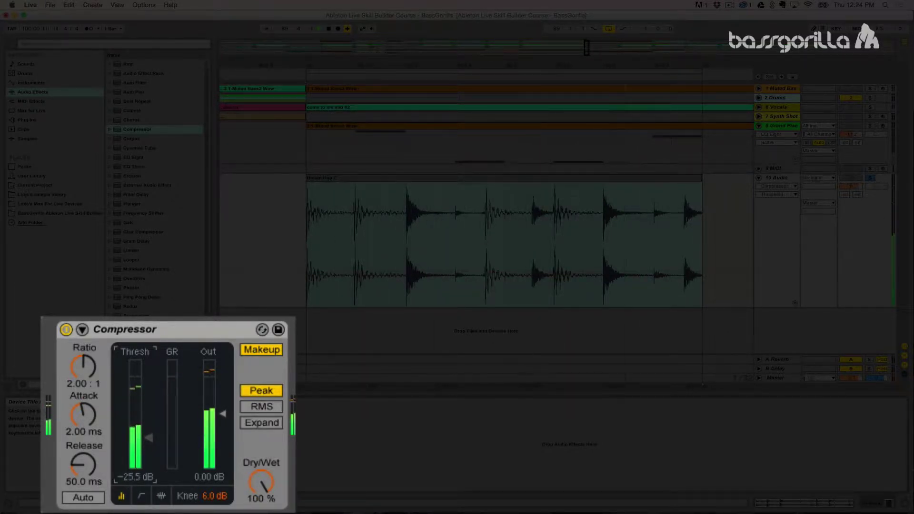
pyautogui.press('space')
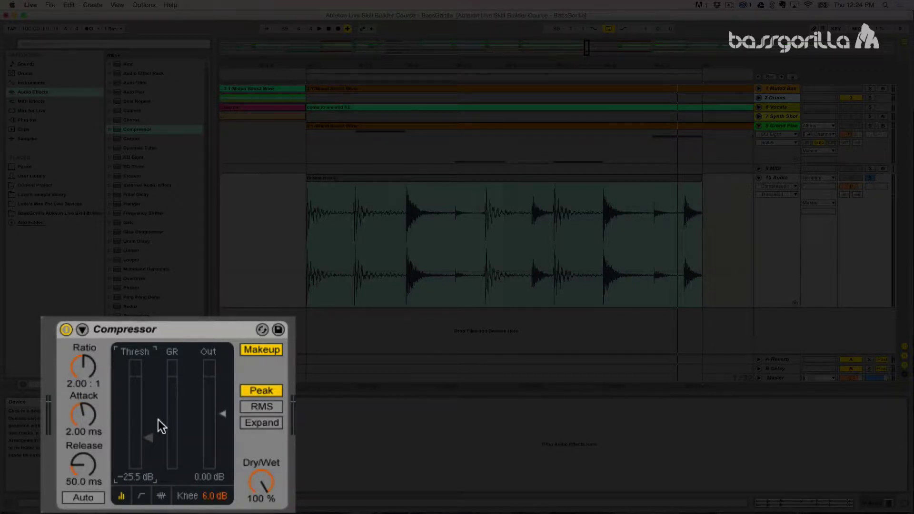
# Switch the Compressor to its transfer curve display and highlight a loud hit and a quiet passage in the Dream Hop 6 waveform.
pyautogui.click(143, 497)
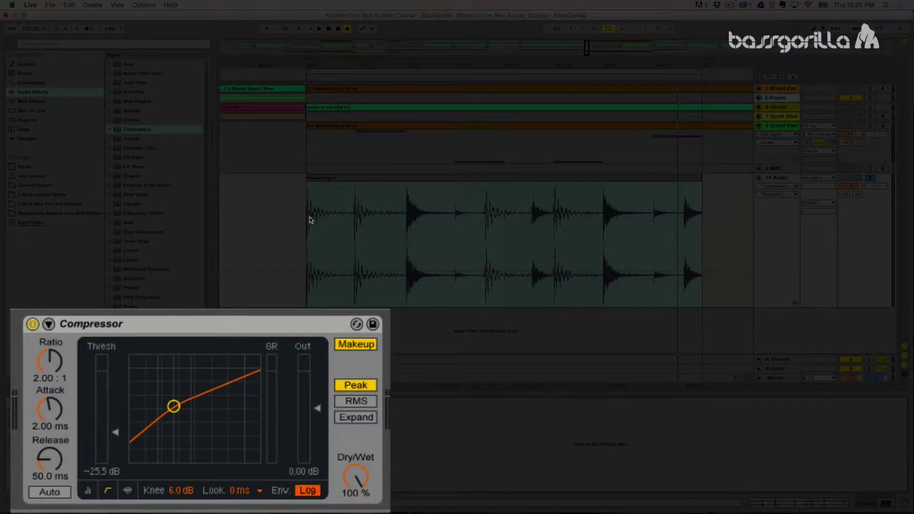
pyautogui.moveTo(303, 224); pyautogui.dragTo(314, 230)
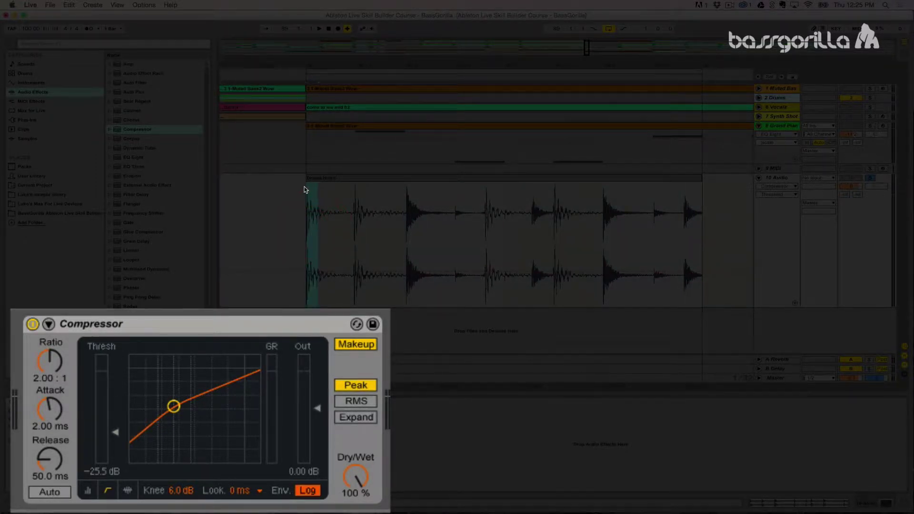
pyautogui.moveTo(354, 221); pyautogui.dragTo(454, 231)
pyautogui.click(393, 221)
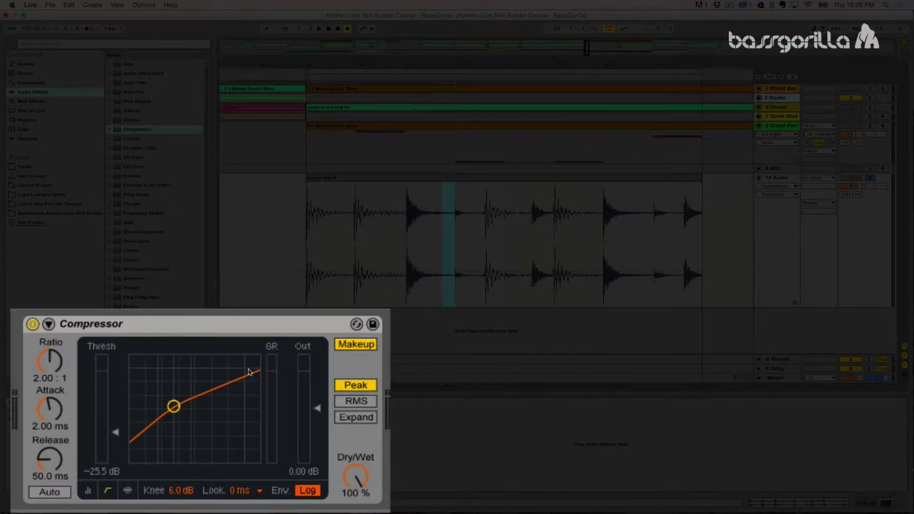
# Play the drum loop to watch its level move along the transfer curve, stop it, and select the Compressor's Ratio control.
pyautogui.press('space')
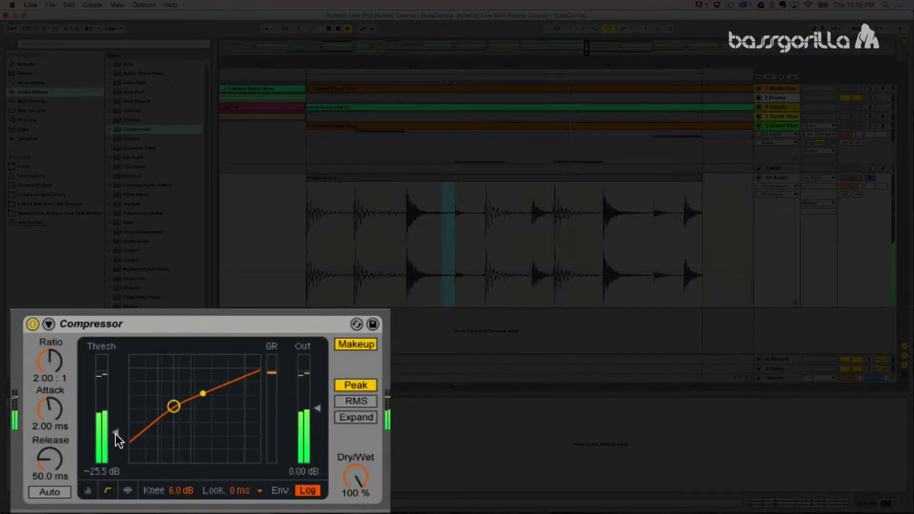
pyautogui.press('space')
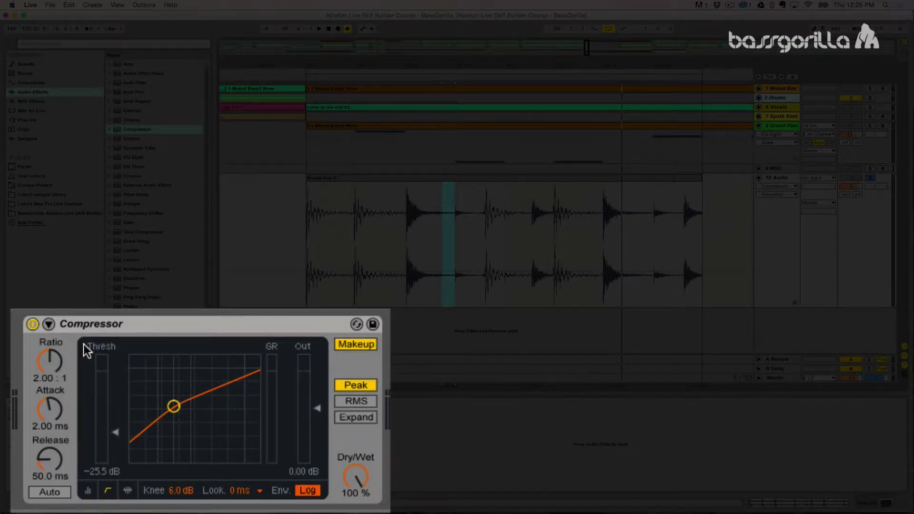
pyautogui.click(129, 329)
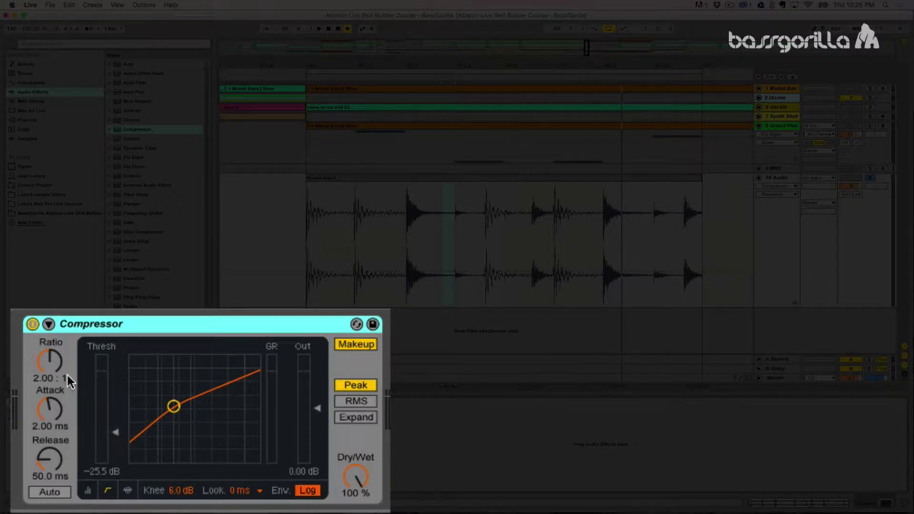
pyautogui.click(50, 364)
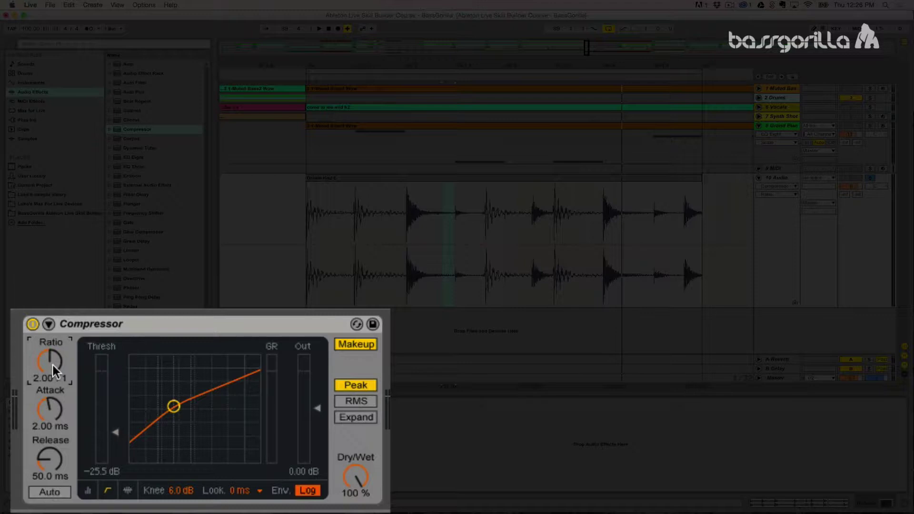
# Raise the Compressor's threshold to 0 dB while the drum loop plays, and stop playback.
pyautogui.press('space')
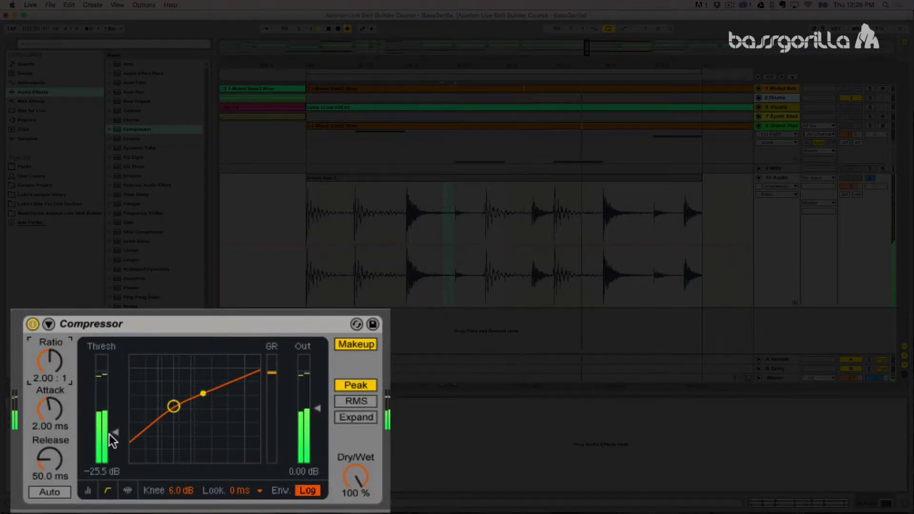
pyautogui.moveTo(110, 434); pyautogui.dragTo(114, 370)
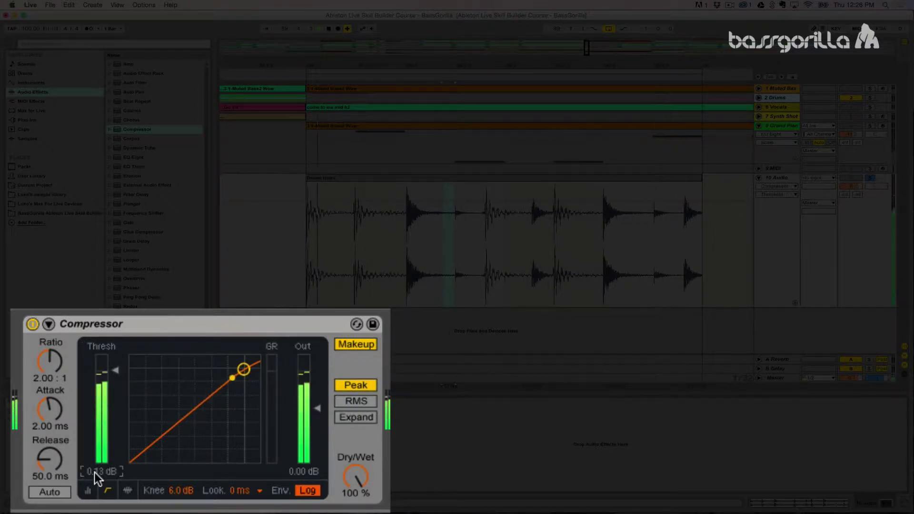
pyautogui.write('0')
pyautogui.press('Return')
pyautogui.press('space')
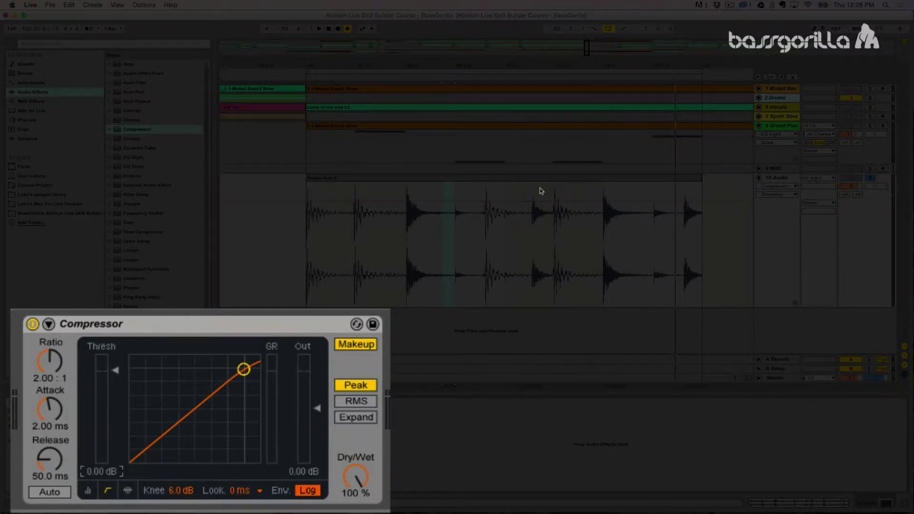
# Lower the Compressor's threshold to -29.0 dB while auditioning the drum loop.
pyautogui.click(135, 317)
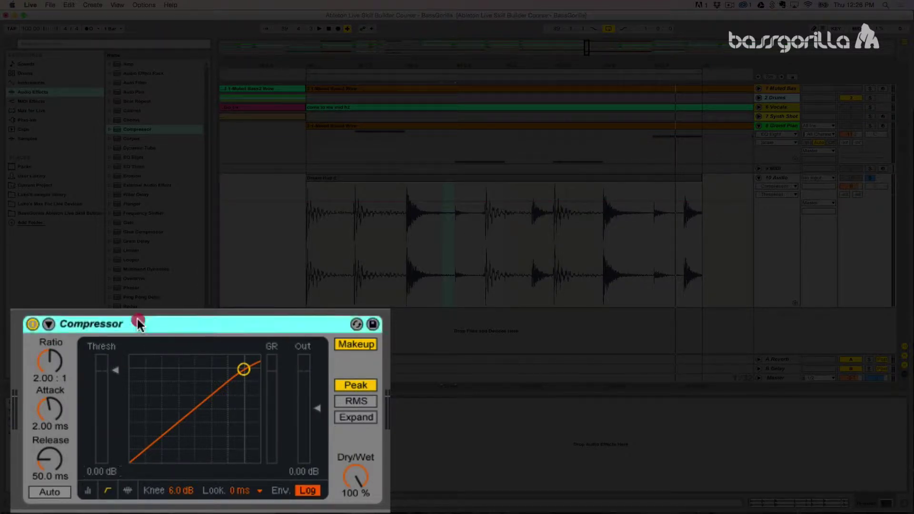
pyautogui.press('space')
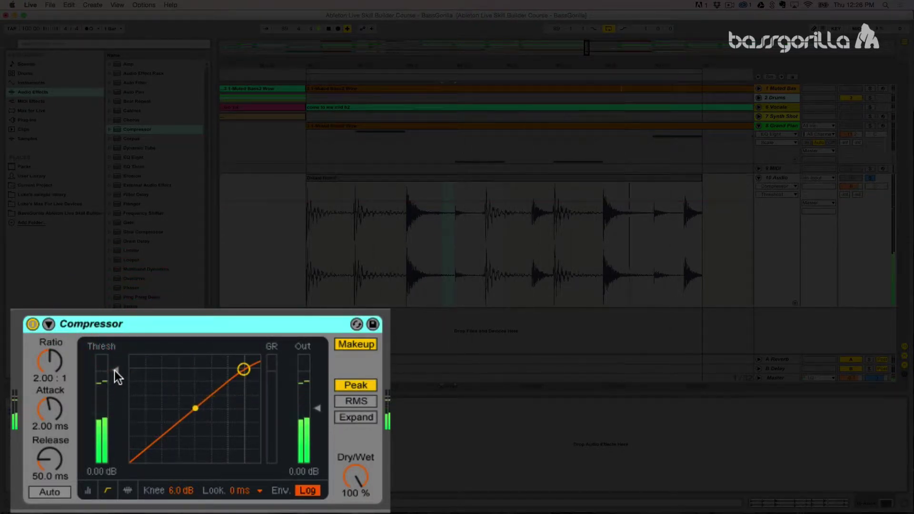
pyautogui.moveTo(114, 371); pyautogui.dragTo(116, 436)
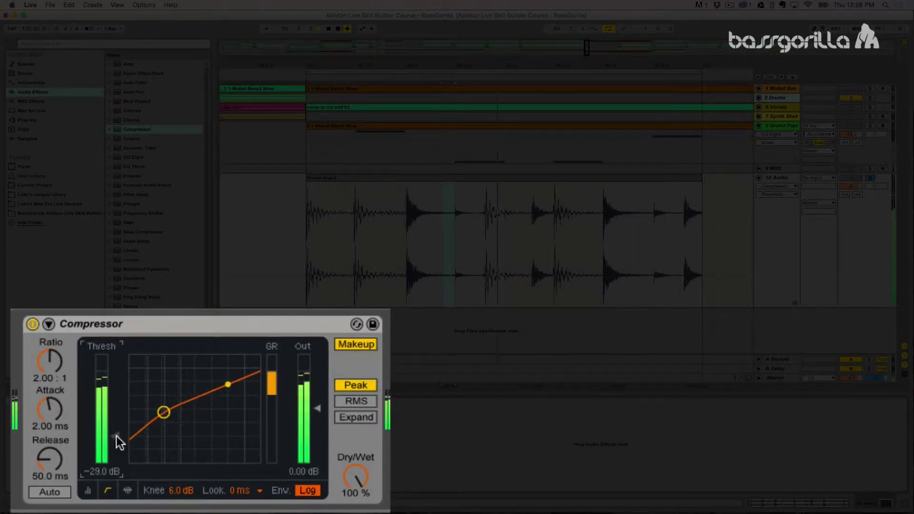
pyautogui.press('space')
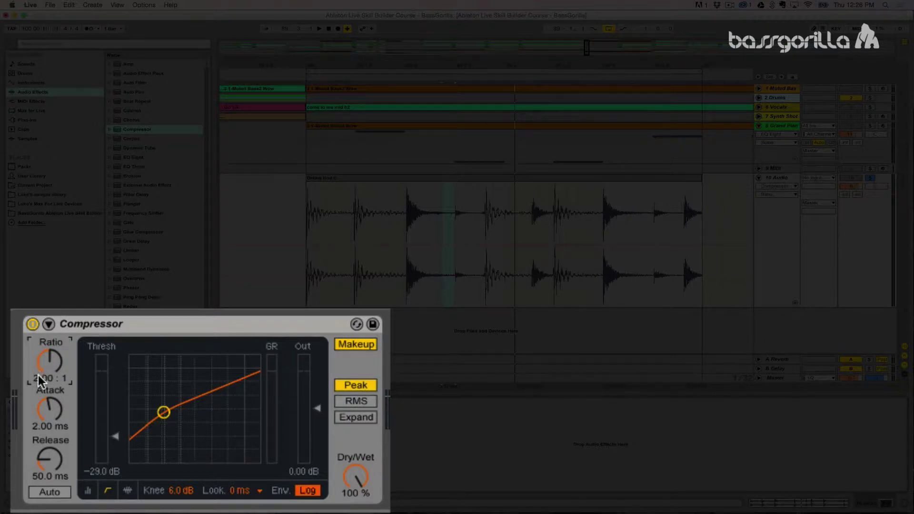
# Set the Compressor's ratio to 4:1 and its threshold to -25 dB.
pyautogui.click(38, 380)
pyautogui.write('4')
pyautogui.press('Return')
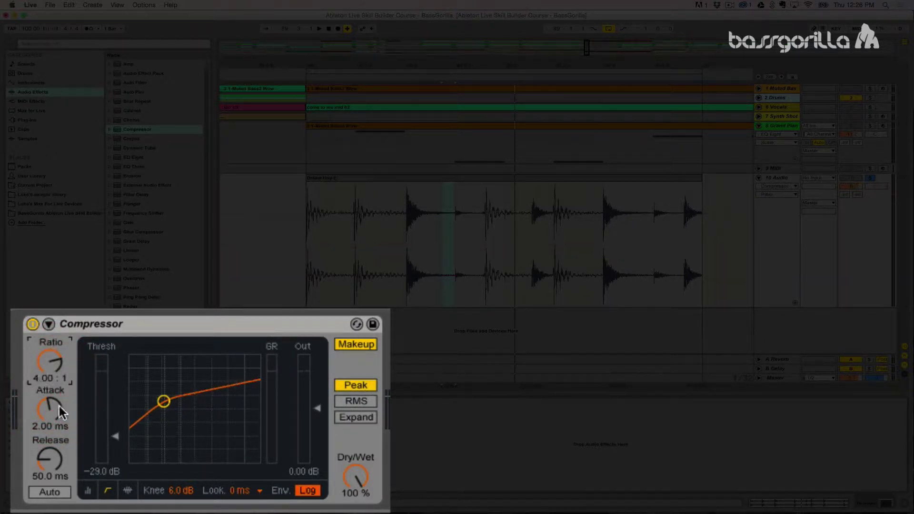
pyautogui.click(98, 475)
pyautogui.write('-25')
pyautogui.press('Return')
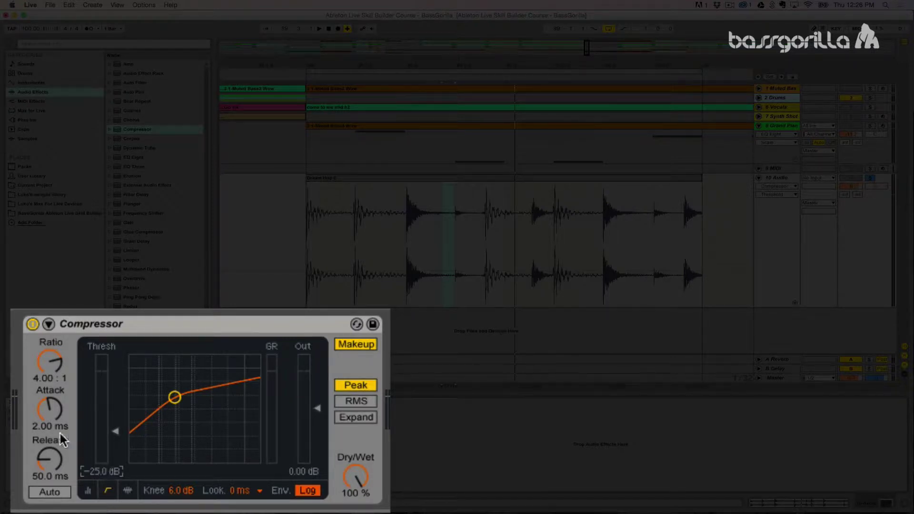
# Play the drum loop with the 4:1 ratio, watching the gain reduction meter and transfer curve.
pyautogui.click(133, 325)
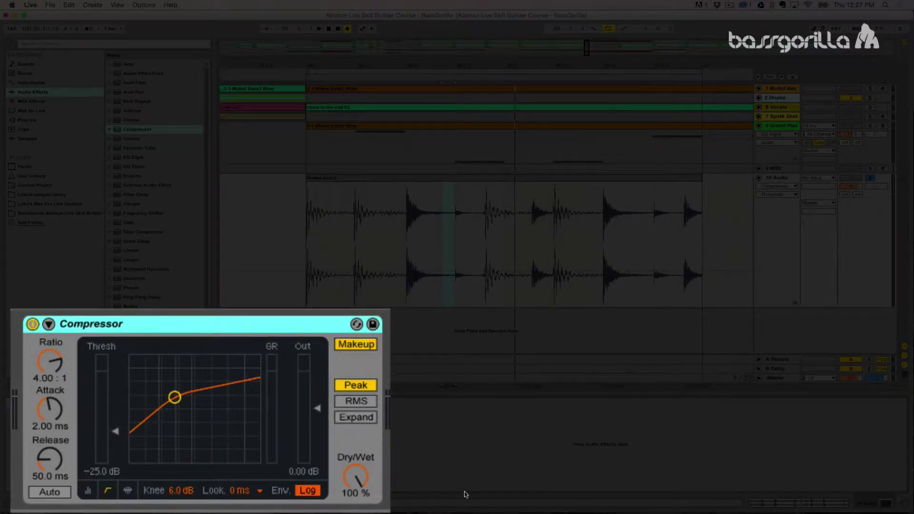
pyautogui.click(47, 367)
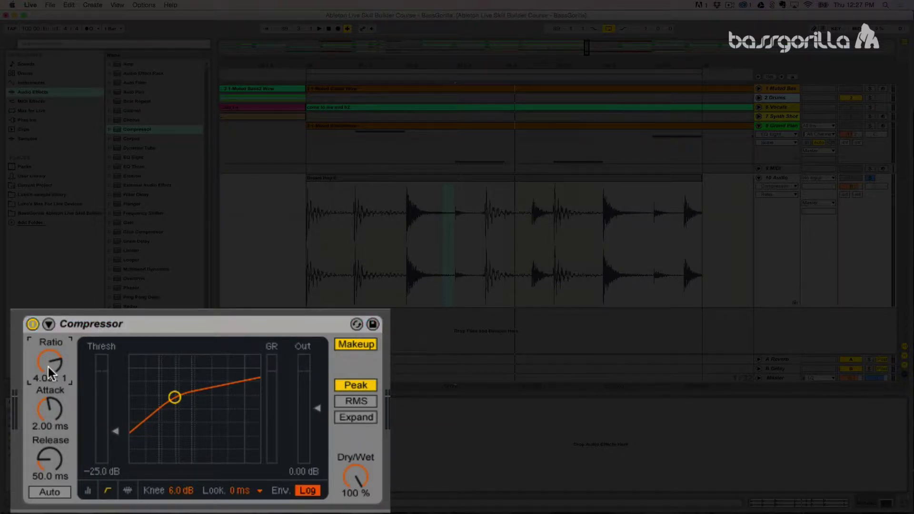
pyautogui.press('space')
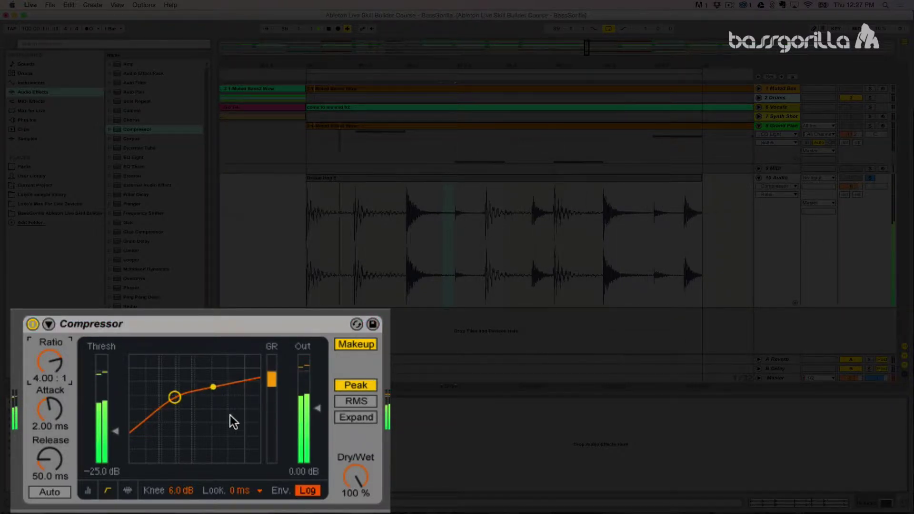
pyautogui.press('space')
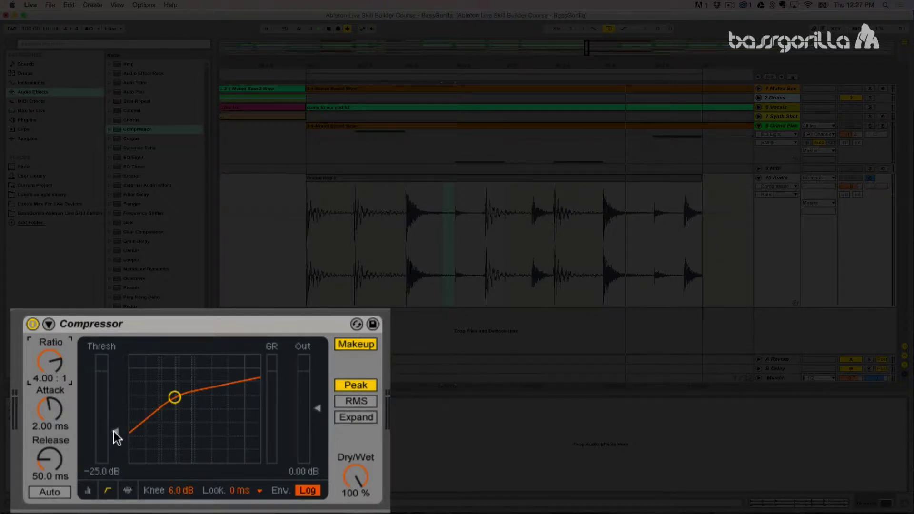
# Increase the Compressor's attack time to 50.0 ms during a short audition of the drum loop.
pyautogui.press('space')
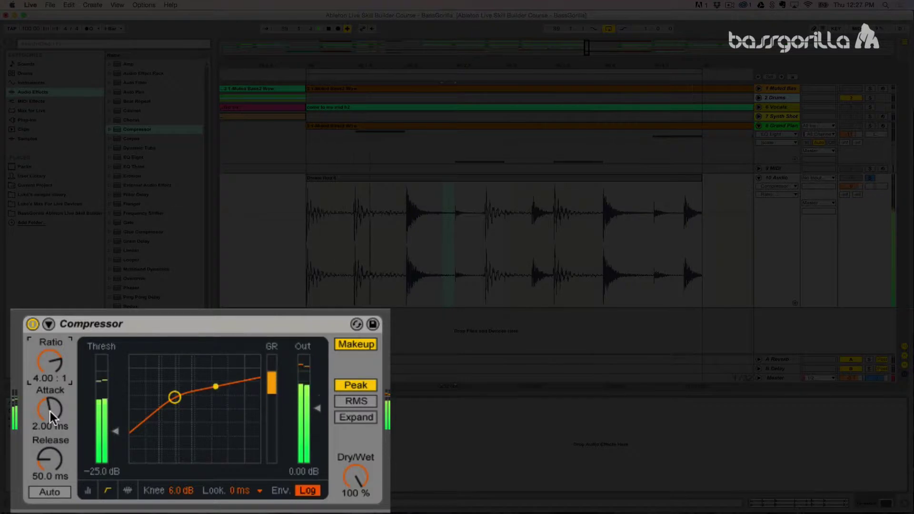
pyautogui.moveTo(50, 411); pyautogui.dragTo(50, 388)
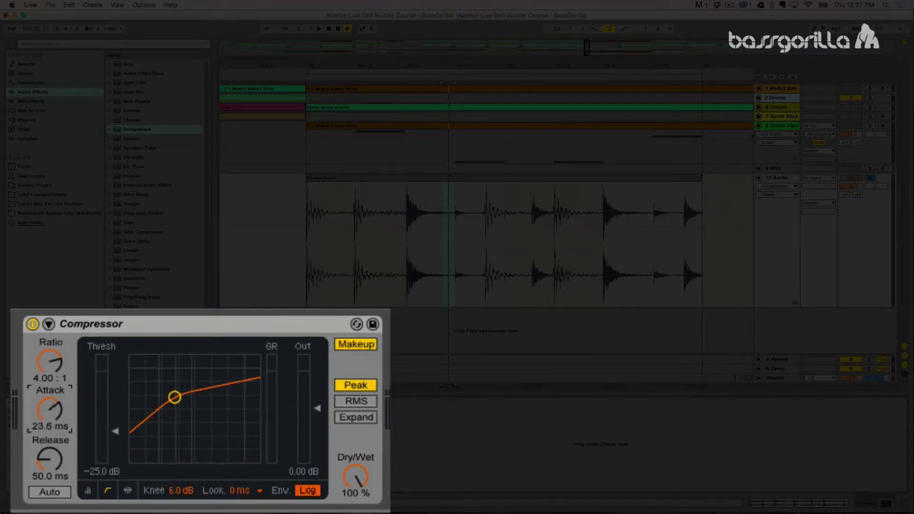
pyautogui.click(48, 428)
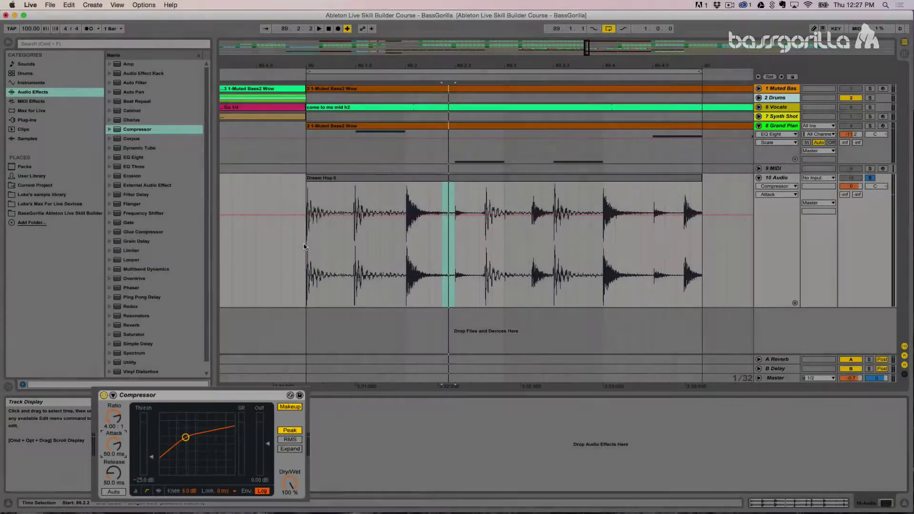
# Highlight the initial transients of several drum hits and the decays that follow them in the Dream Hop 6 waveform.
pyautogui.moveTo(306, 241); pyautogui.dragTo(314, 242)
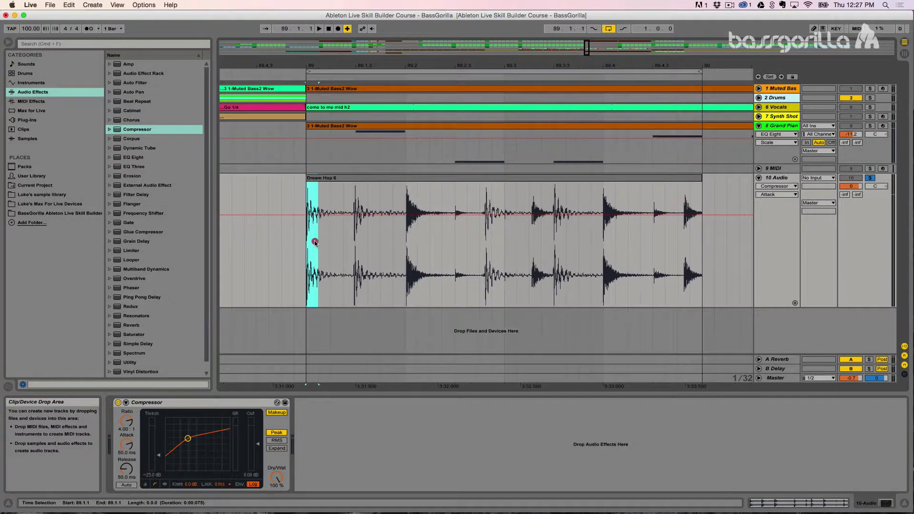
pyautogui.moveTo(406, 245); pyautogui.dragTo(415, 249)
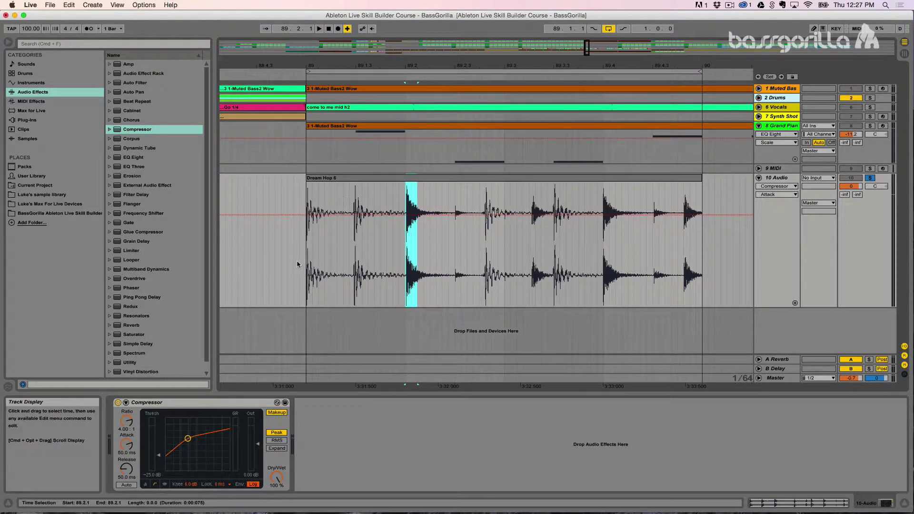
pyautogui.moveTo(308, 265); pyautogui.dragTo(313, 264)
pyautogui.click(408, 261)
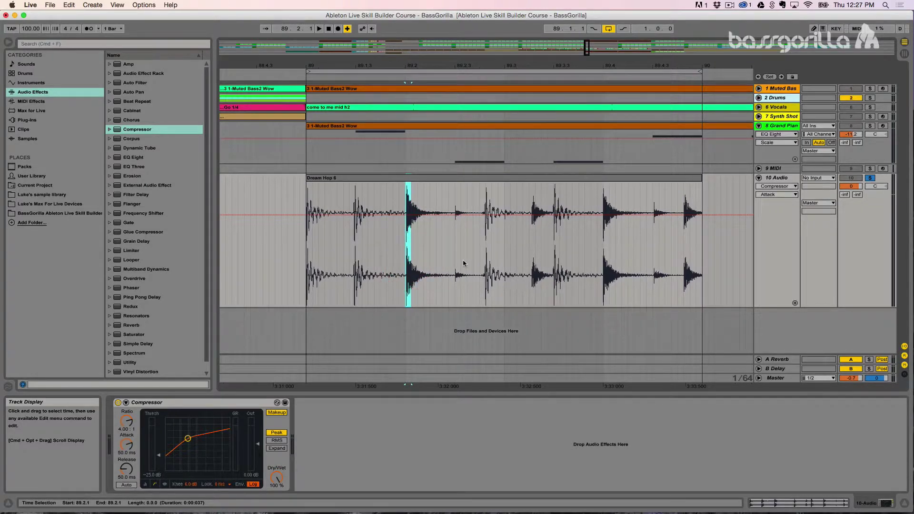
pyautogui.click(488, 254)
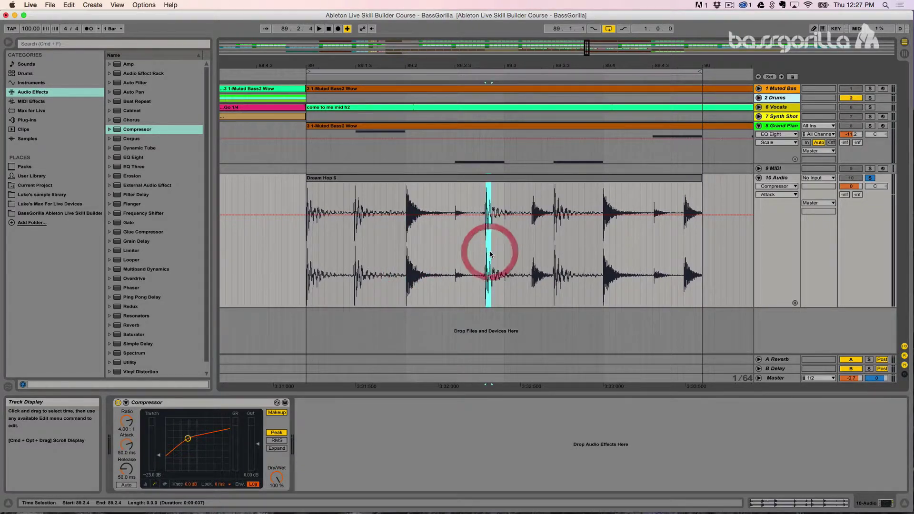
pyautogui.moveTo(493, 257); pyautogui.dragTo(530, 255)
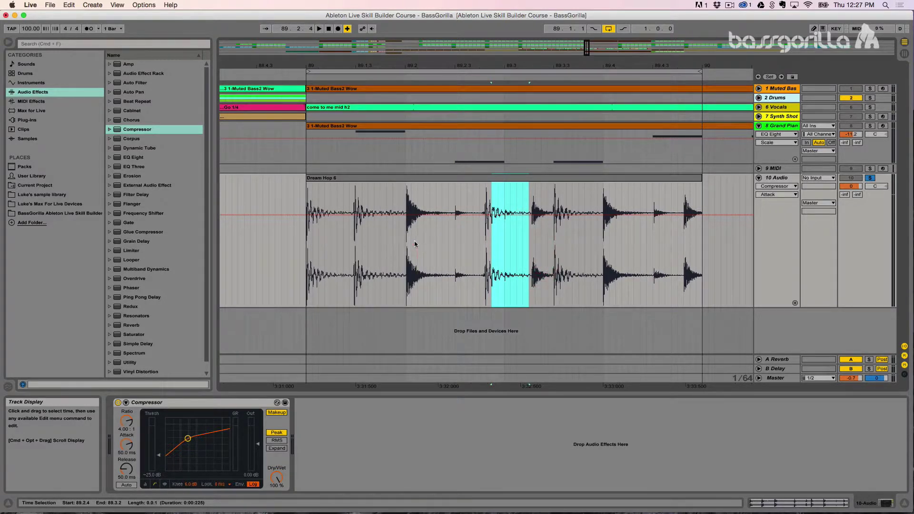
pyautogui.moveTo(417, 244); pyautogui.dragTo(454, 243)
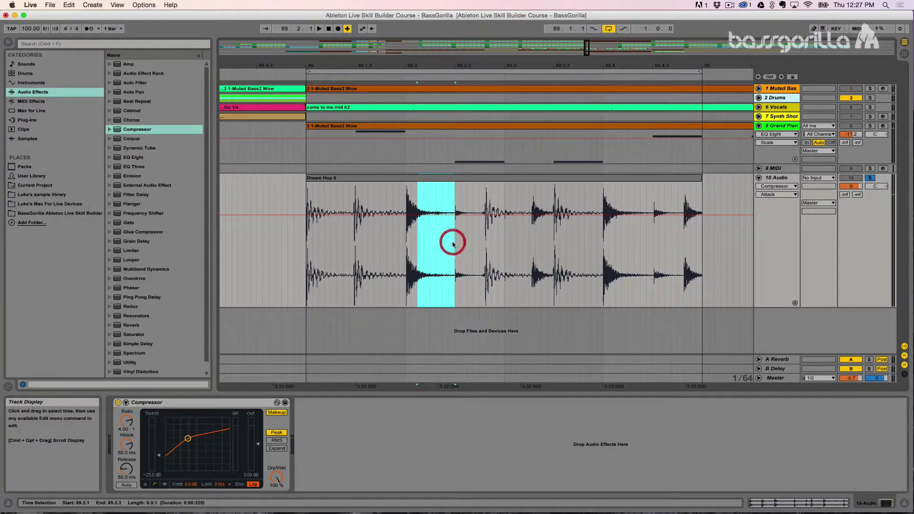
# Reduce the Compressor's attack time to 0.01 ms and audition the drum loop with it.
pyautogui.press('space')
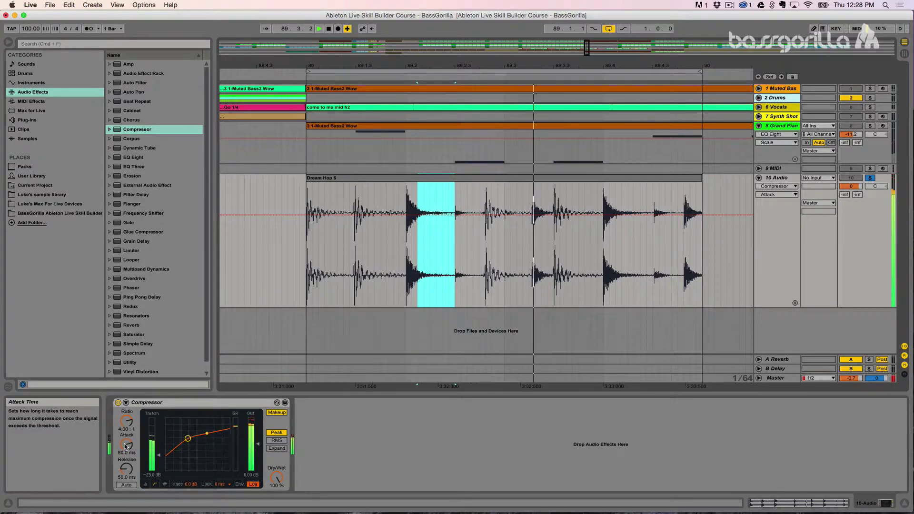
pyautogui.moveTo(126, 445); pyautogui.dragTo(126, 481)
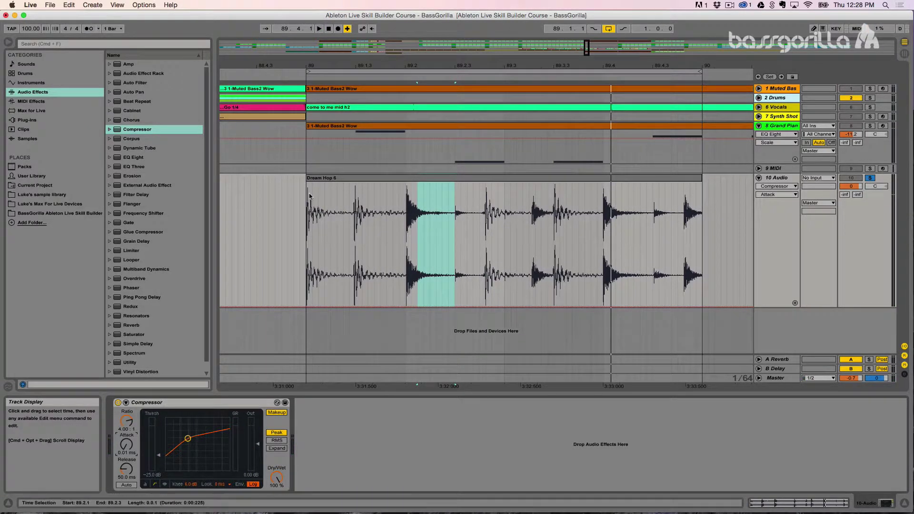
pyautogui.press('space')
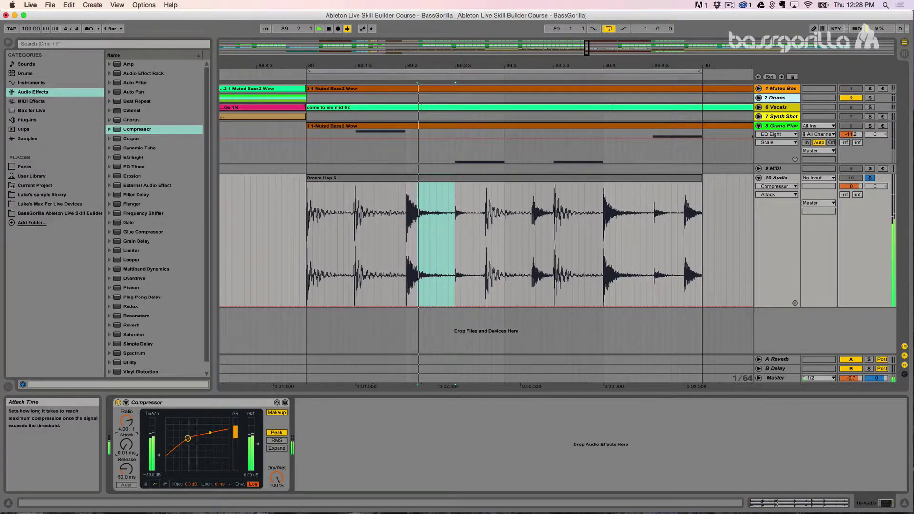
# Raise the Compressor's attack time to 31.1 ms during playback and check the level meters on the drum loop.
pyautogui.moveTo(126, 448); pyautogui.dragTo(127, 395)
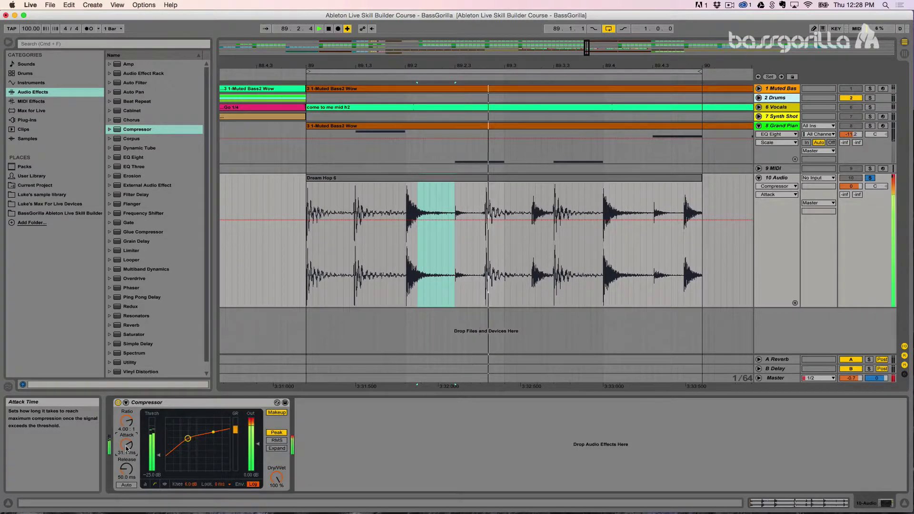
pyautogui.press('space')
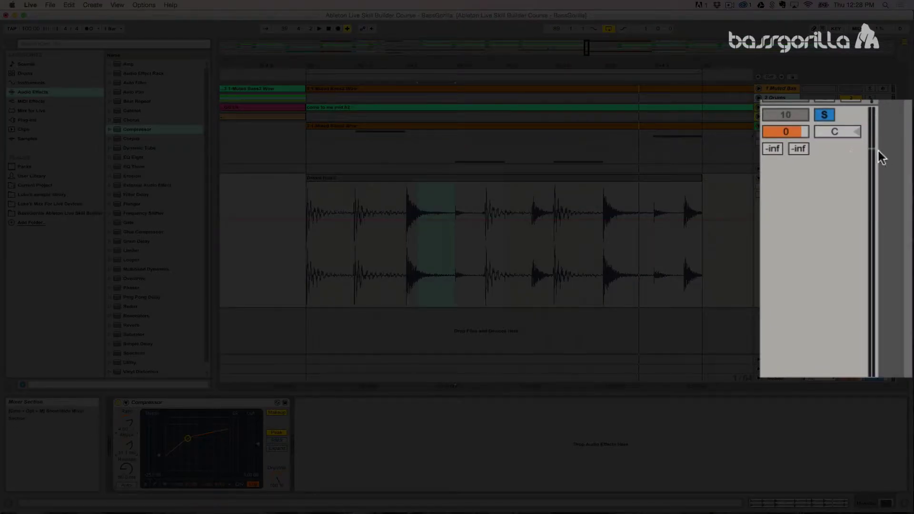
pyautogui.press('space')
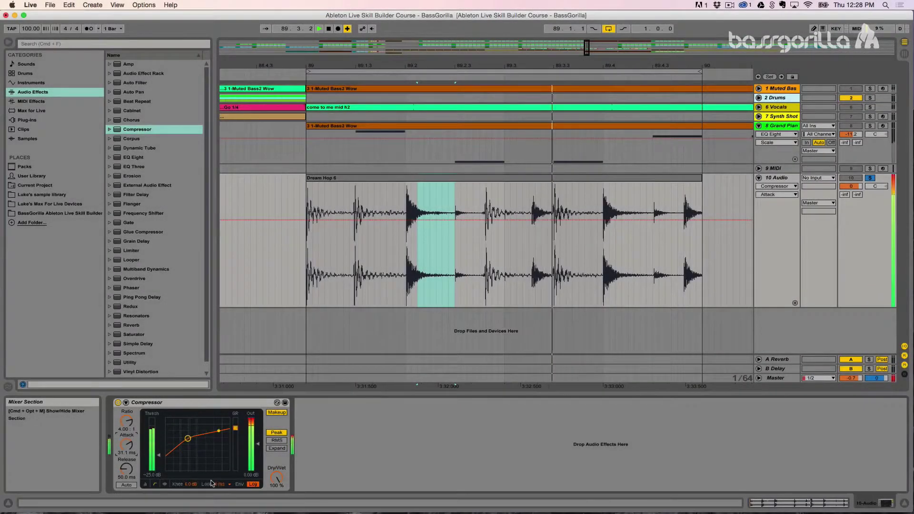
# Lower the Compressor's output gain to -14.9 dB while the drum loop plays, and stop playback.
pyautogui.moveTo(257, 443); pyautogui.dragTo(257, 452)
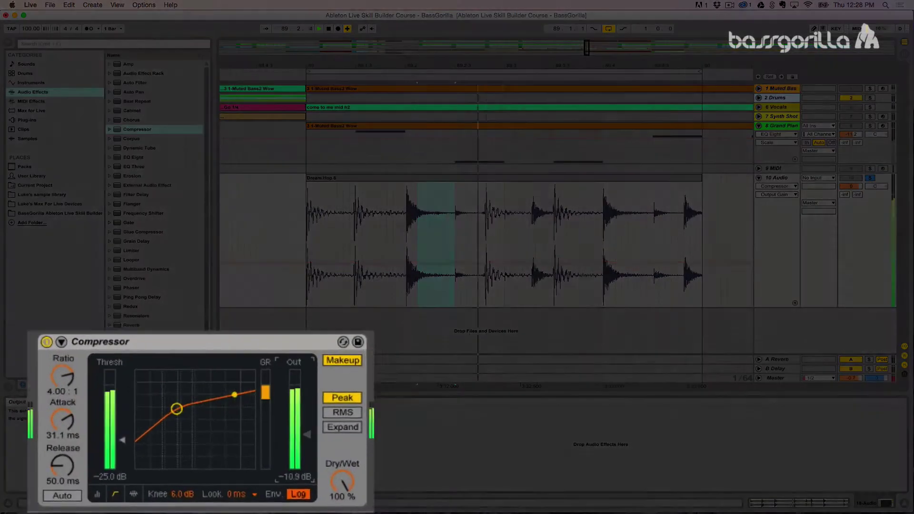
pyautogui.moveTo(307, 434); pyautogui.dragTo(307, 441)
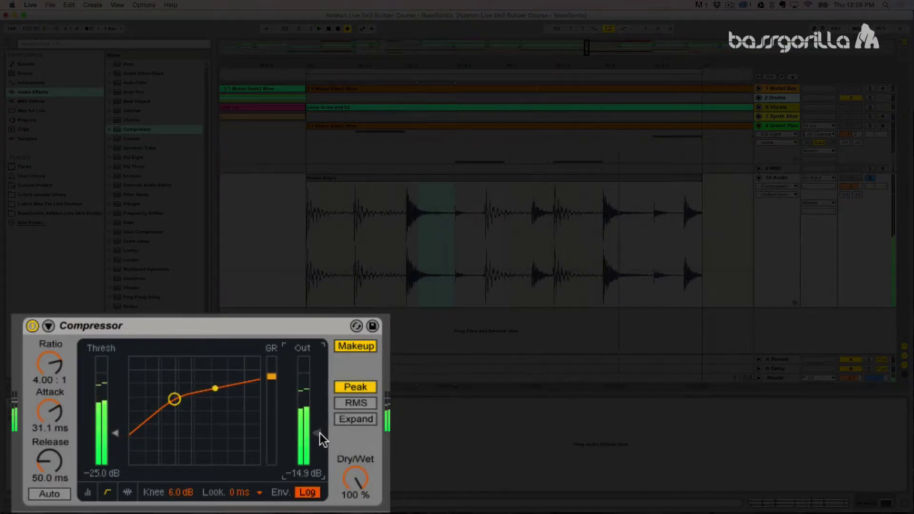
pyautogui.press('space')
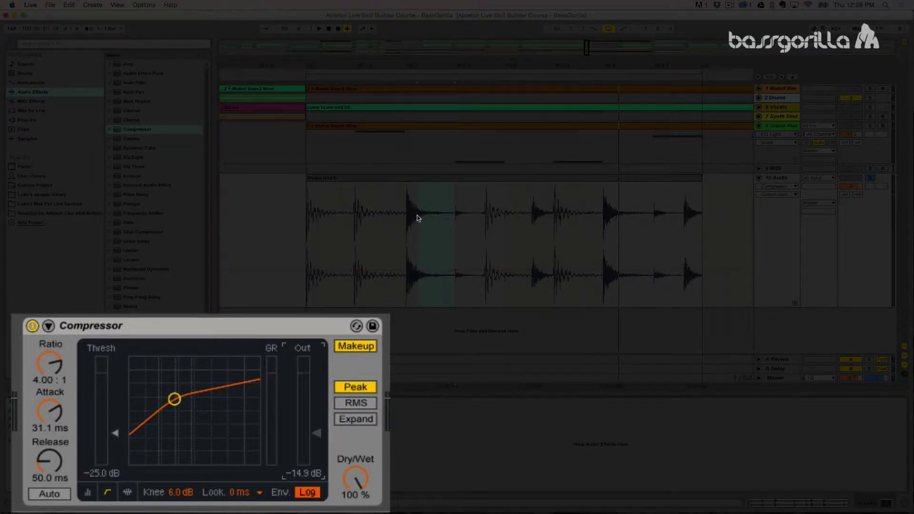
# Highlight the third drum hit's decay and set the Compressor's release to 58.2 ms while auditioning the loop.
pyautogui.moveTo(418, 235); pyautogui.dragTo(451, 239)
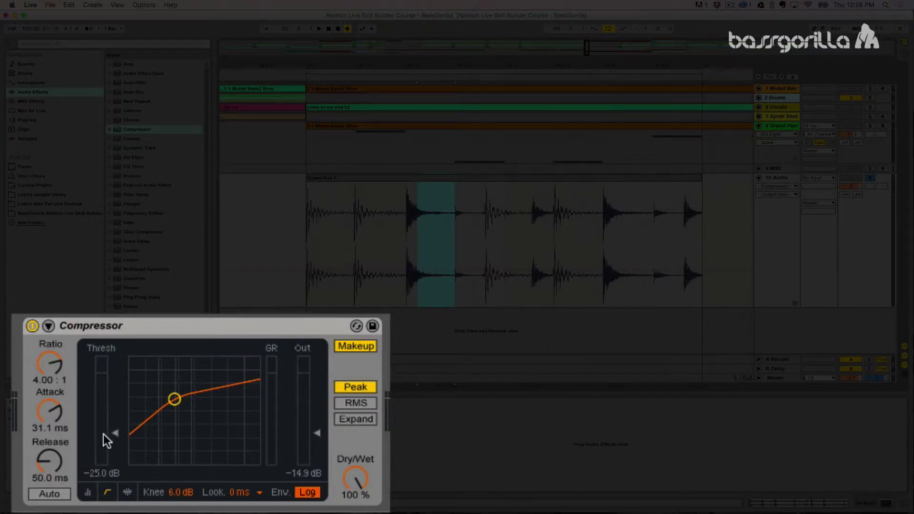
pyautogui.click(48, 472)
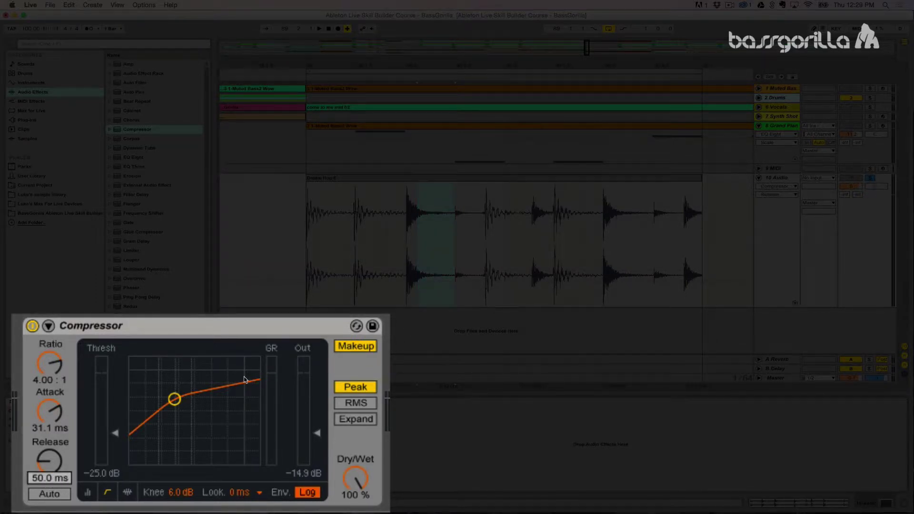
pyautogui.press('space')
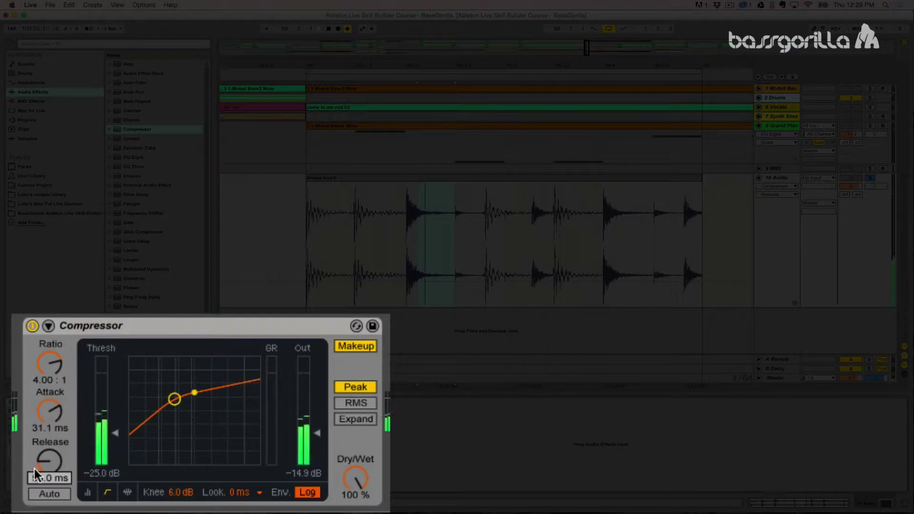
pyautogui.moveTo(52, 464)
pyautogui.mouseDown()
pyautogui.moveTo(52, 427)
pyautogui.moveTo(52, 466)
pyautogui.mouseUp()
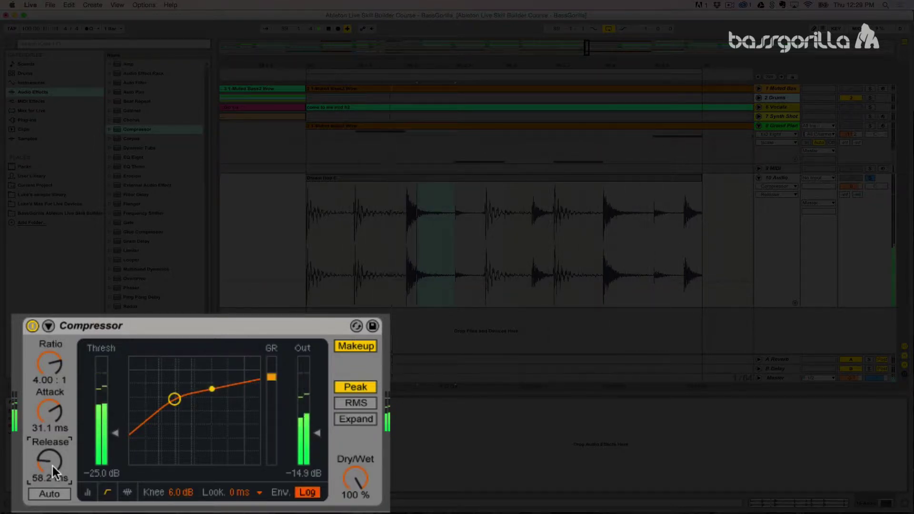
pyautogui.press('space')
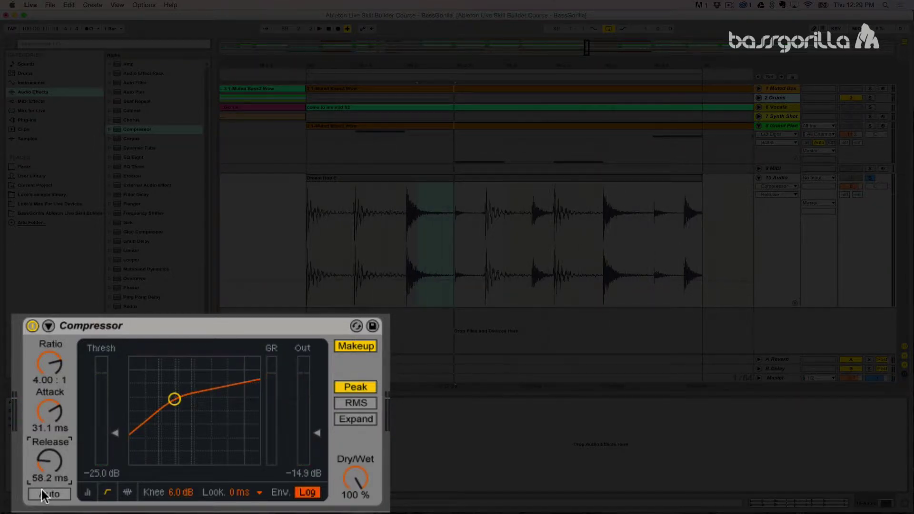
# Try the Compressor's automatic release on the playing loop with the threshold lowered to -36.5 dB.
pyautogui.click(42, 491)
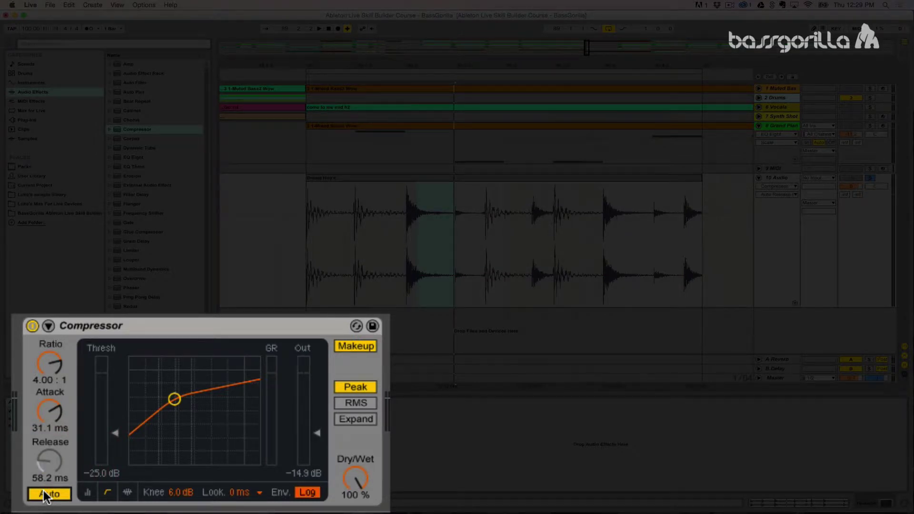
pyautogui.press('space')
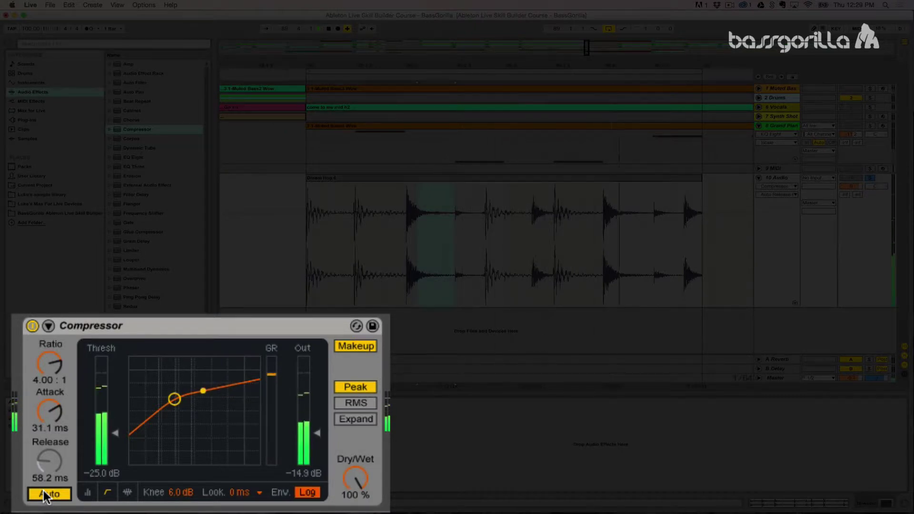
pyautogui.moveTo(114, 432); pyautogui.dragTo(115, 445)
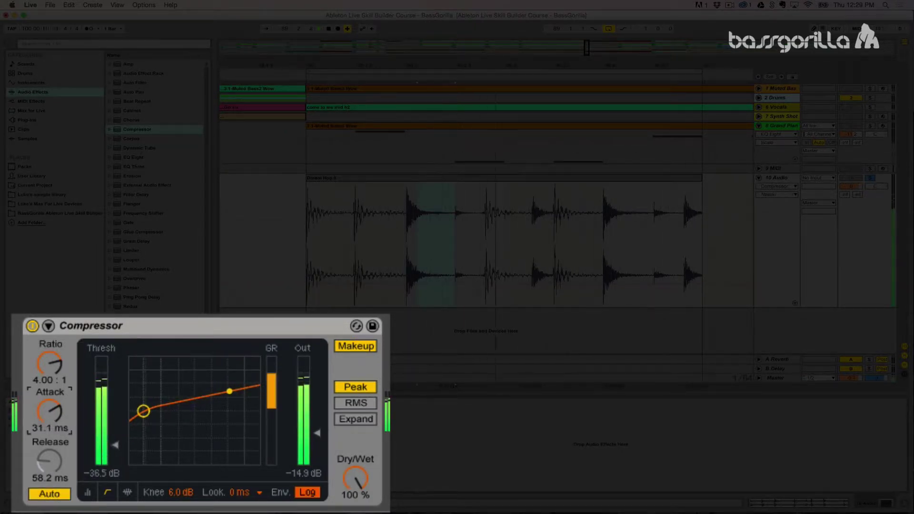
pyautogui.click(48, 494)
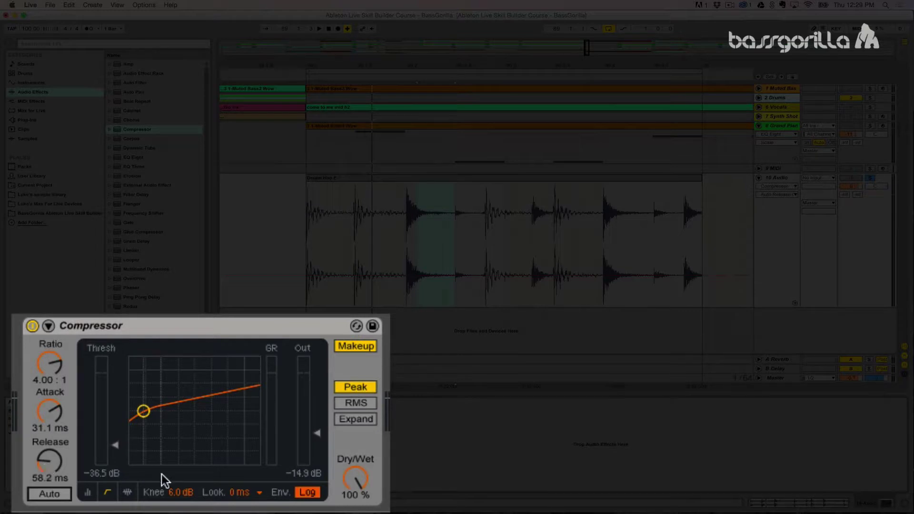
# Set the Compressor's knee to 0.0 dB, its threshold to -19.6 dB and its ratio to 21.0 : 1.
pyautogui.moveTo(180, 492)
pyautogui.mouseDown()
pyautogui.moveTo(180, 468)
pyautogui.moveTo(180, 505)
pyautogui.mouseUp()
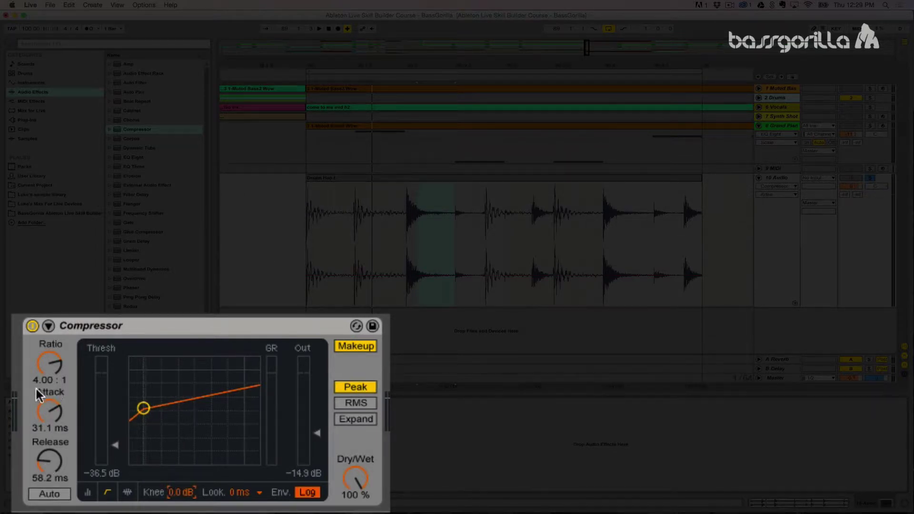
pyautogui.moveTo(116, 444); pyautogui.dragTo(115, 425)
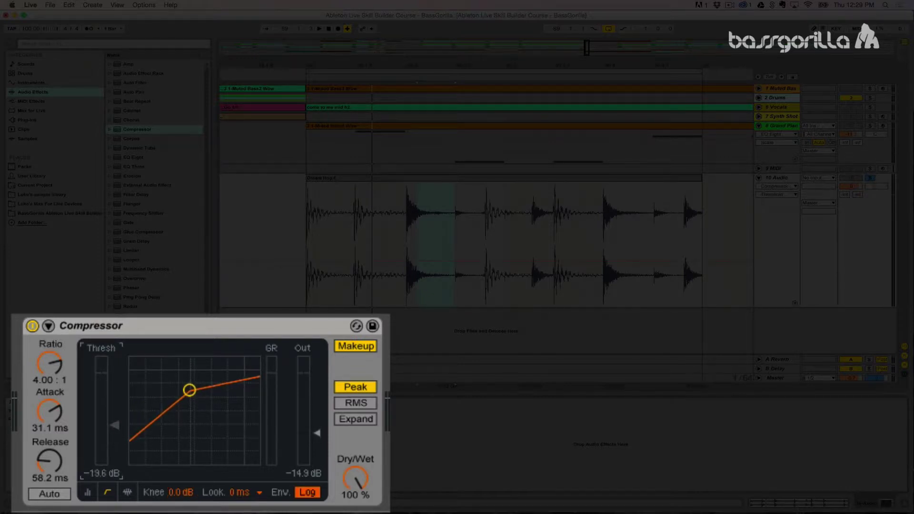
pyautogui.moveTo(50, 364); pyautogui.dragTo(50, 336)
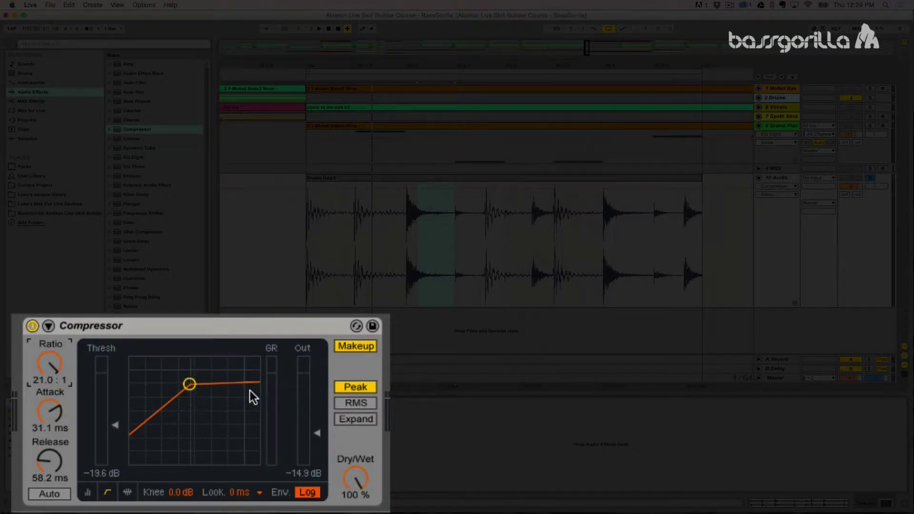
pyautogui.click(181, 492)
pyautogui.moveTo(181, 492)
pyautogui.mouseDown()
pyautogui.moveTo(181, 428)
pyautogui.moveTo(181, 483)
pyautogui.mouseUp()
# Try lookahead times of 1 ms and 10 ms on the Compressor and return to 0 ms.
pyautogui.click(241, 494)
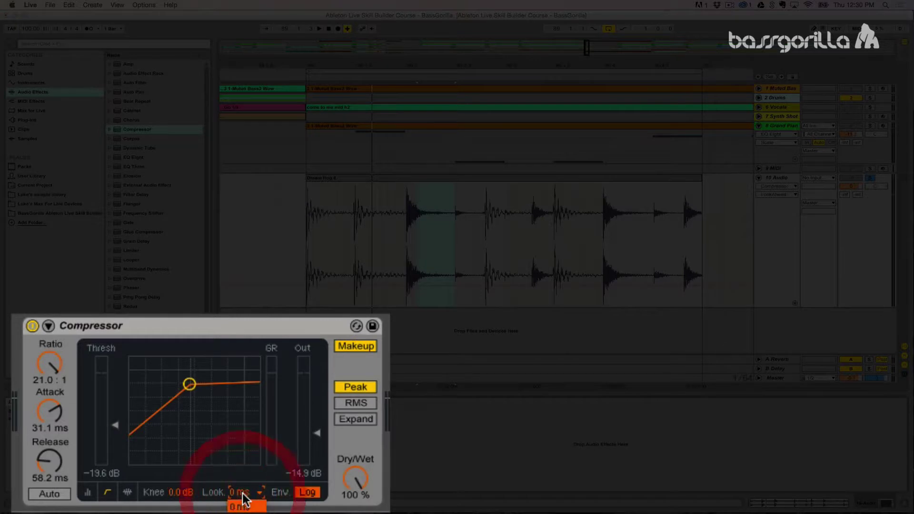
pyautogui.click(241, 507)
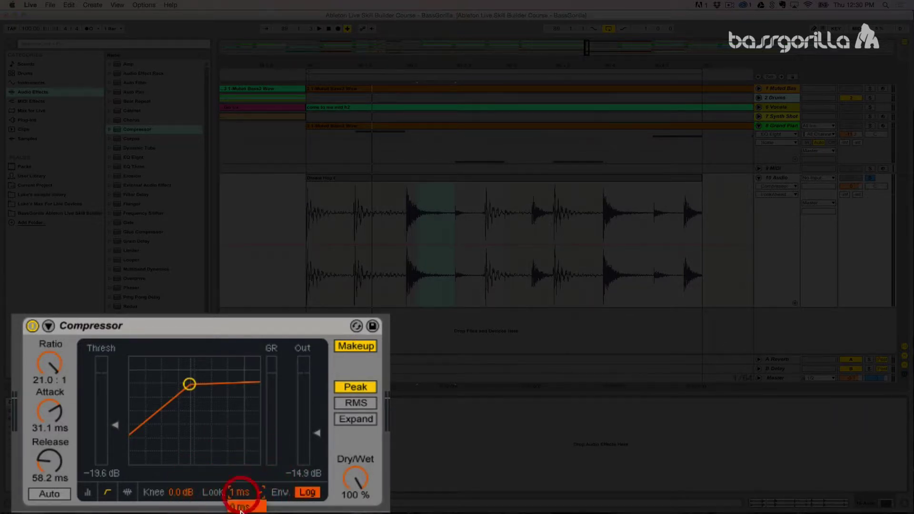
pyautogui.click(244, 491)
pyautogui.click(245, 508)
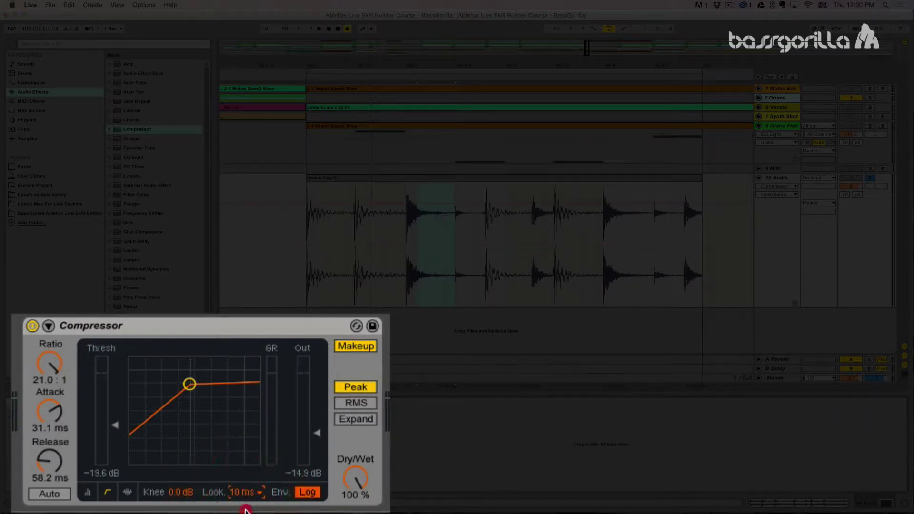
pyautogui.click(245, 509)
pyautogui.click(152, 325)
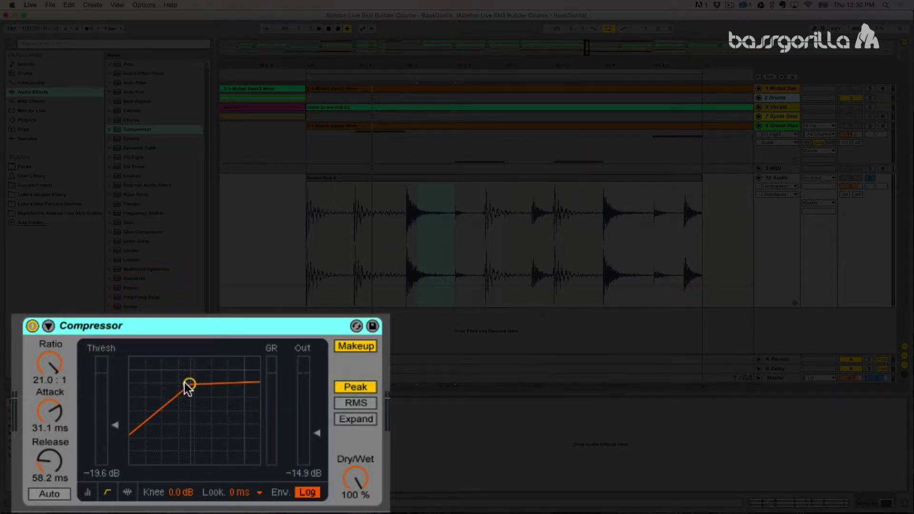
pyautogui.click(175, 329)
# Compare the Compressor's Lin and Log envelope modes while auditioning the loop, ending on Log.
pyautogui.click(307, 493)
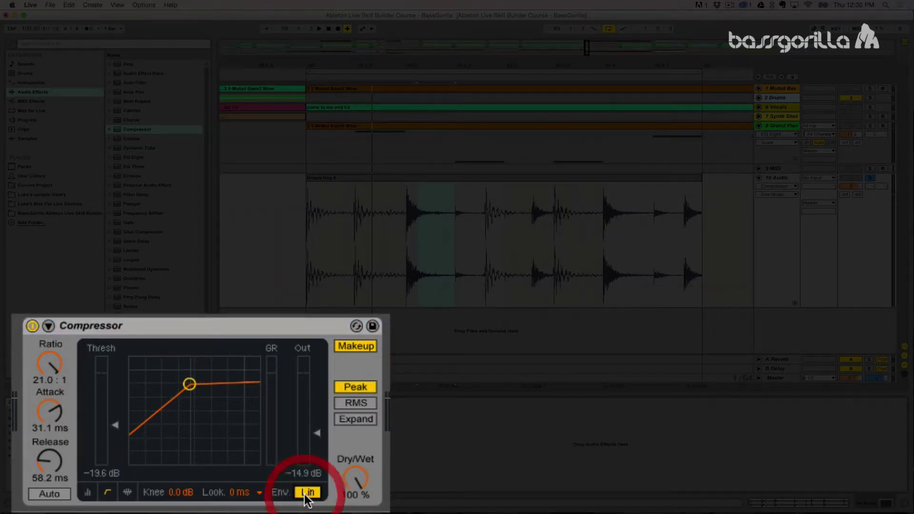
pyautogui.click(306, 492)
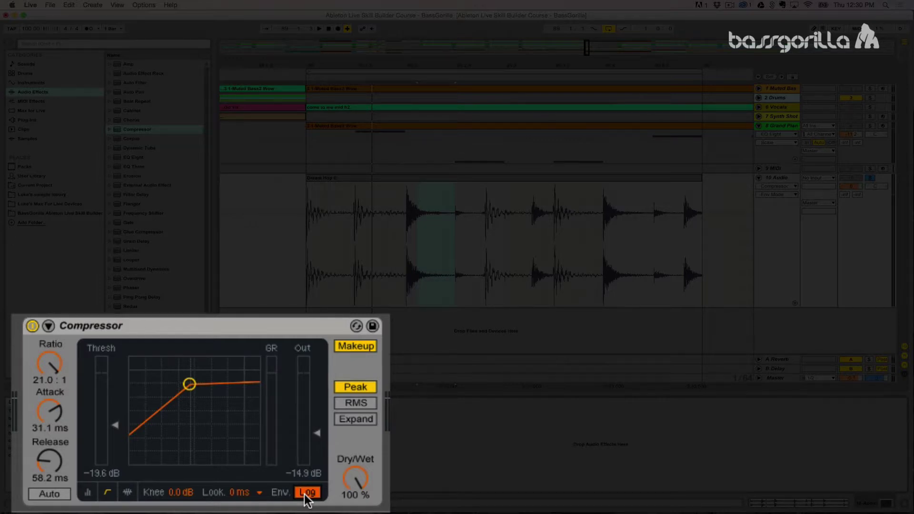
pyautogui.press('space')
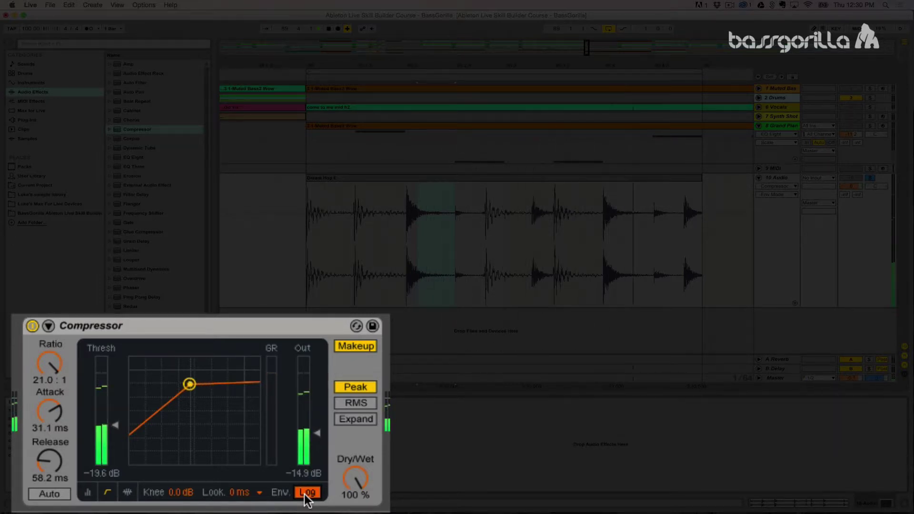
pyautogui.click(307, 492)
pyautogui.click(307, 493)
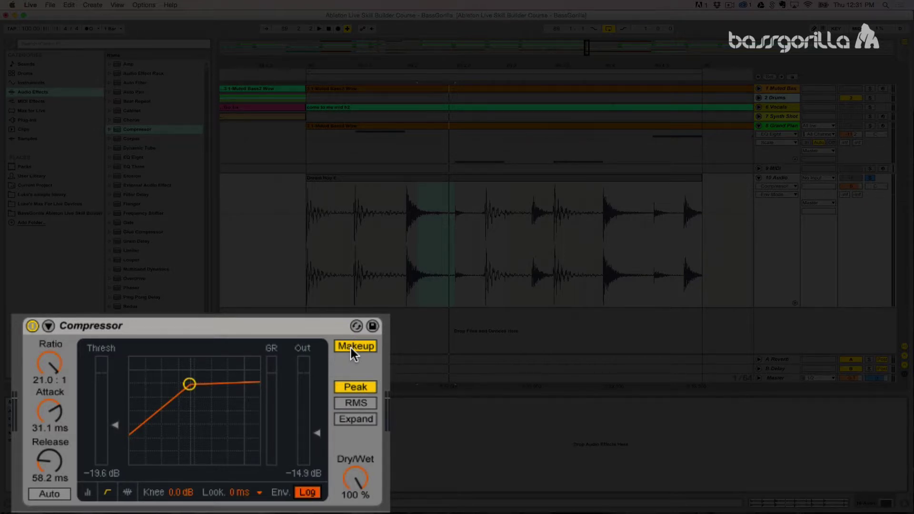
# Turn off the Compressor's automatic makeup gain and raise its output gain manually to 3.63 dB during playback.
pyautogui.click(351, 347)
pyautogui.click(351, 347)
pyautogui.click(347, 348)
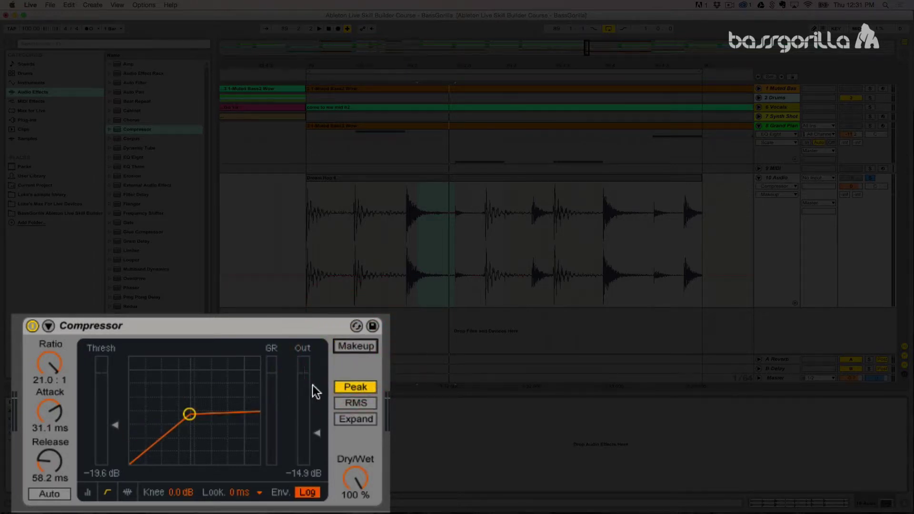
pyautogui.press('space')
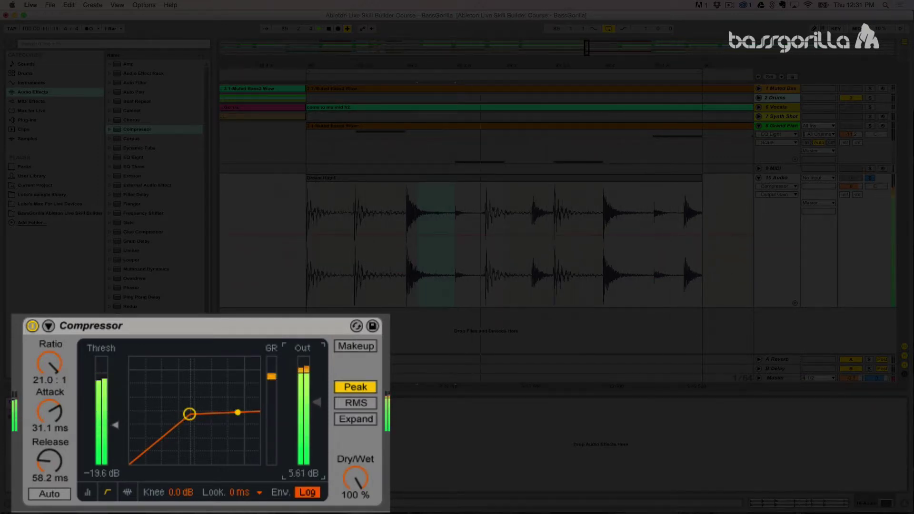
pyautogui.press('space')
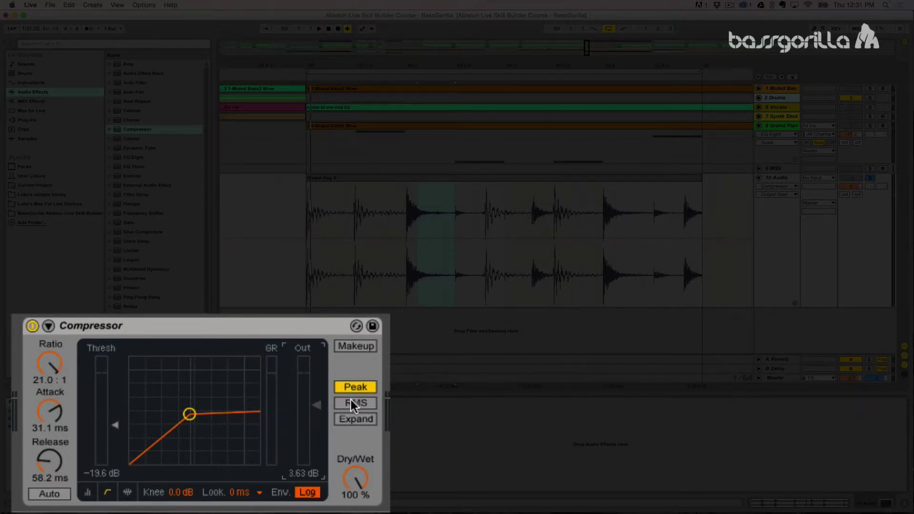
# Switch the Compressor briefly to RMS and back to Peak, and highlight the third drum hit's transient.
pyautogui.click(351, 404)
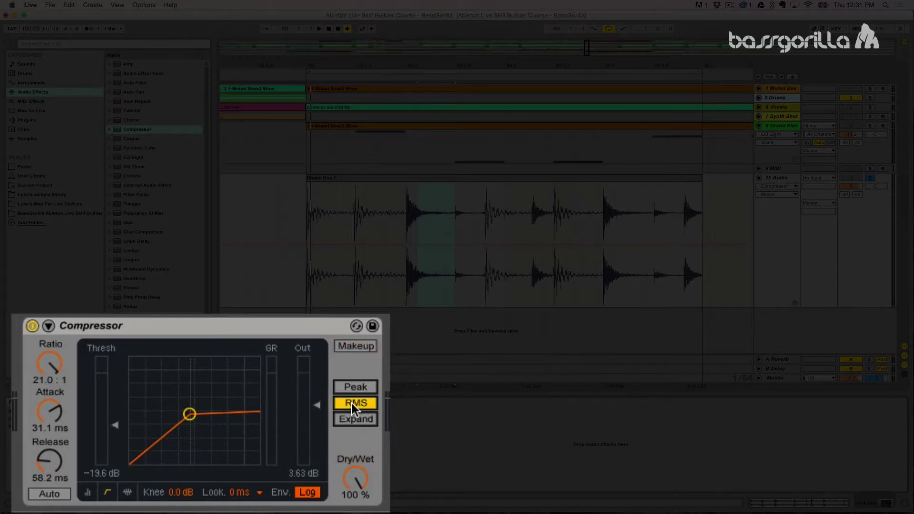
pyautogui.click(345, 381)
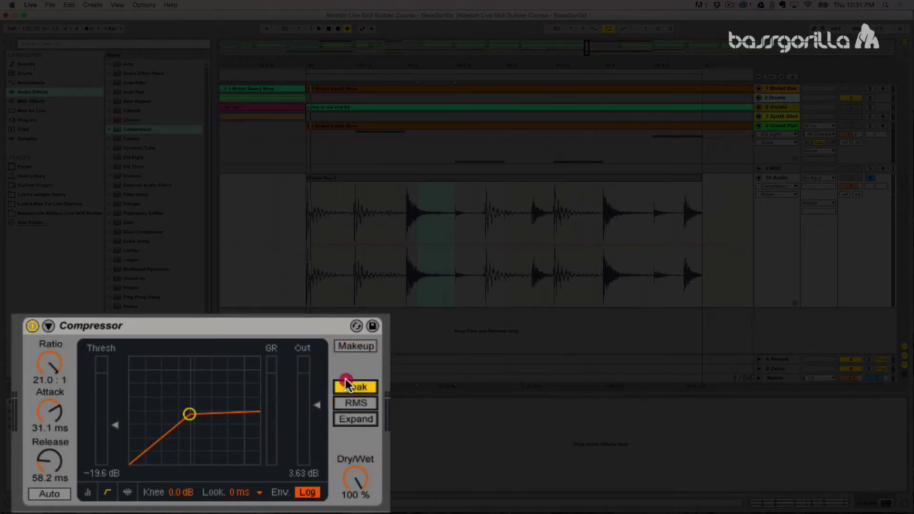
pyautogui.click(408, 241)
pyautogui.moveTo(408, 242); pyautogui.dragTo(415, 243)
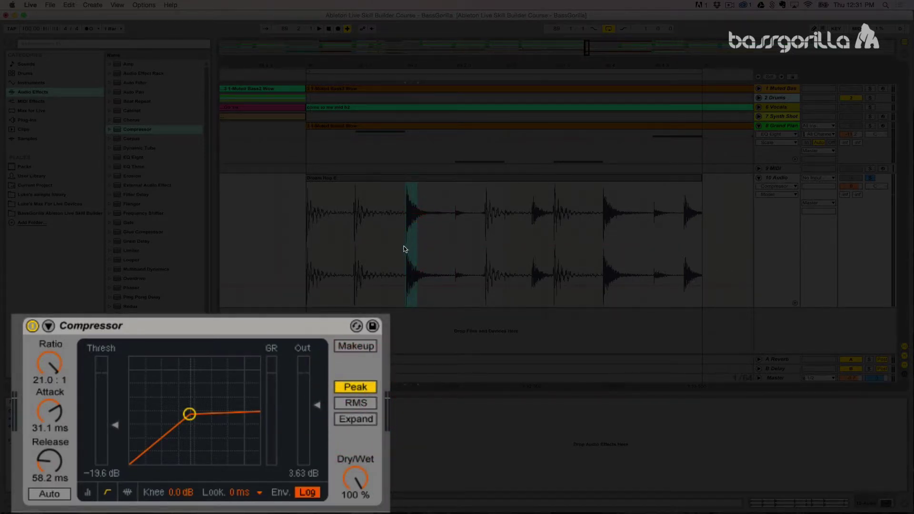
# Compare the Compressor's RMS and Peak modes while the drum loop plays, ending on RMS.
pyautogui.click(353, 402)
pyautogui.press('space')
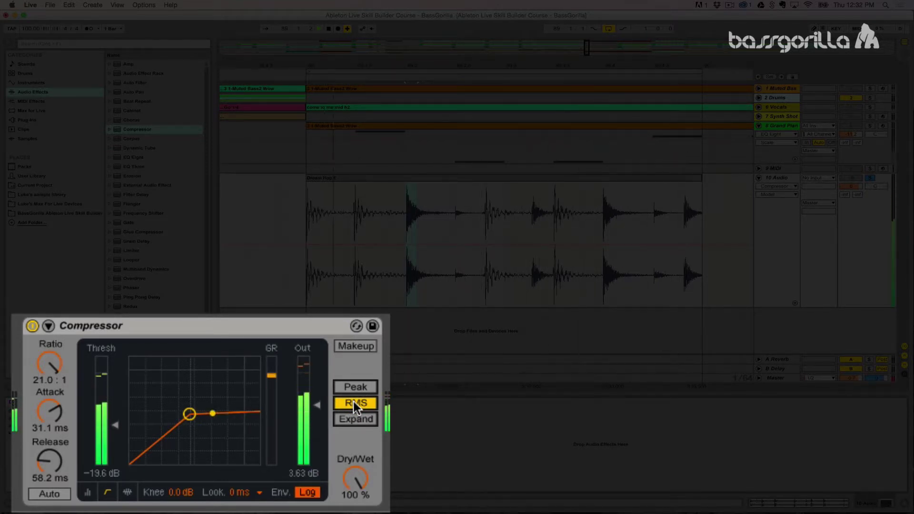
pyautogui.click(354, 389)
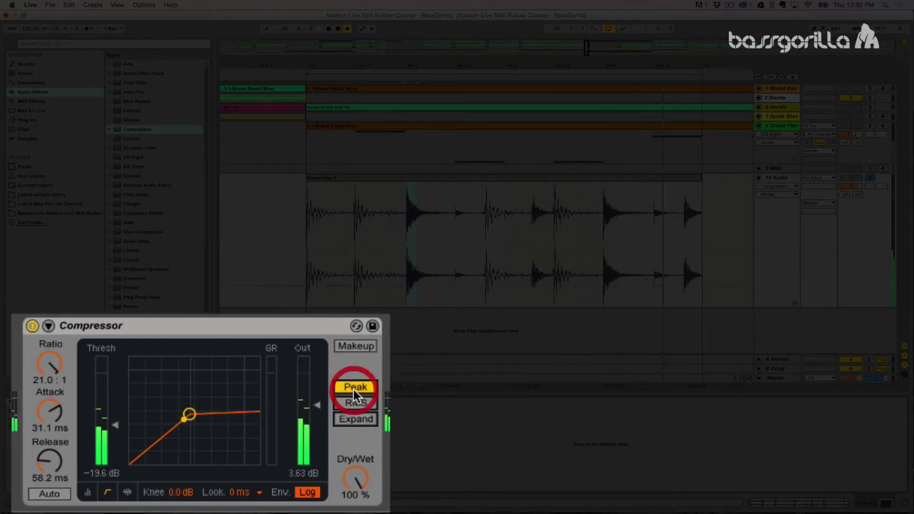
pyautogui.click(353, 404)
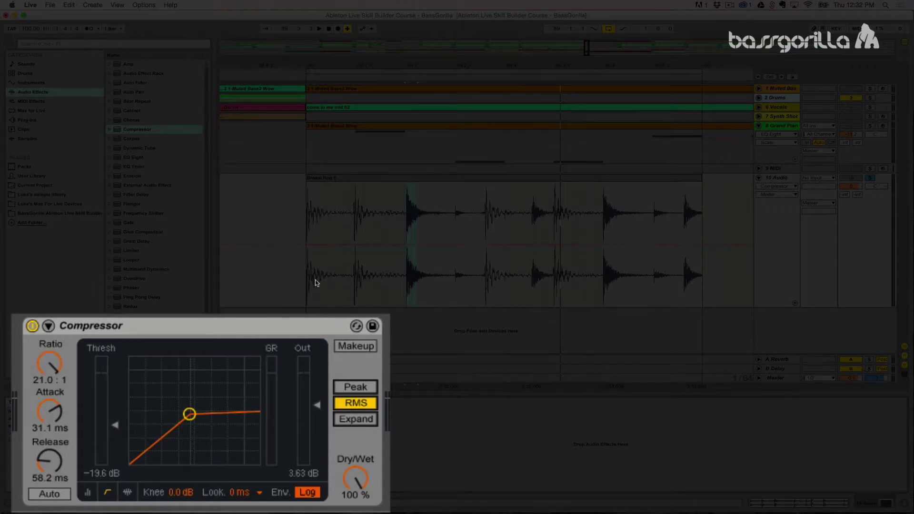
# Highlight the full length of the Dream Hop 6 waveform as the range for average level, and clear the selection.
pyautogui.moveTo(306, 280); pyautogui.dragTo(702, 268)
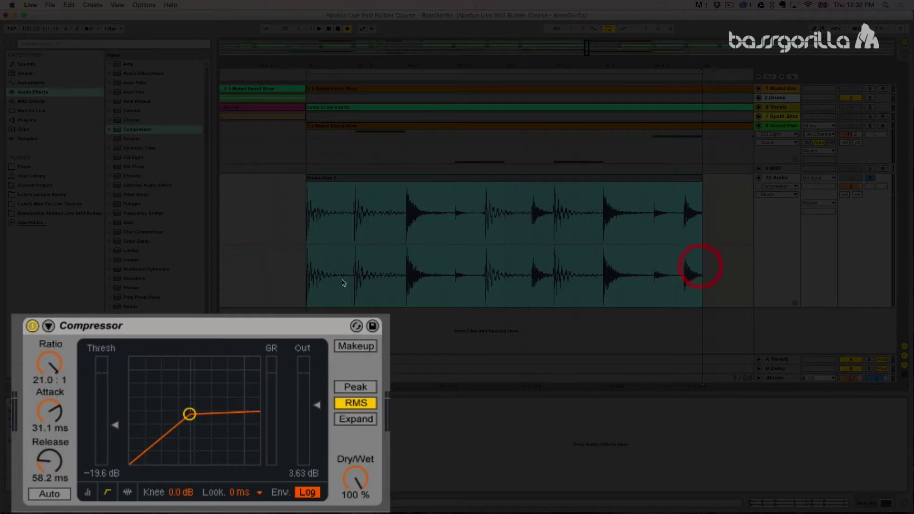
pyautogui.click(304, 289)
pyautogui.moveTo(308, 276); pyautogui.dragTo(569, 265)
pyautogui.click(535, 268)
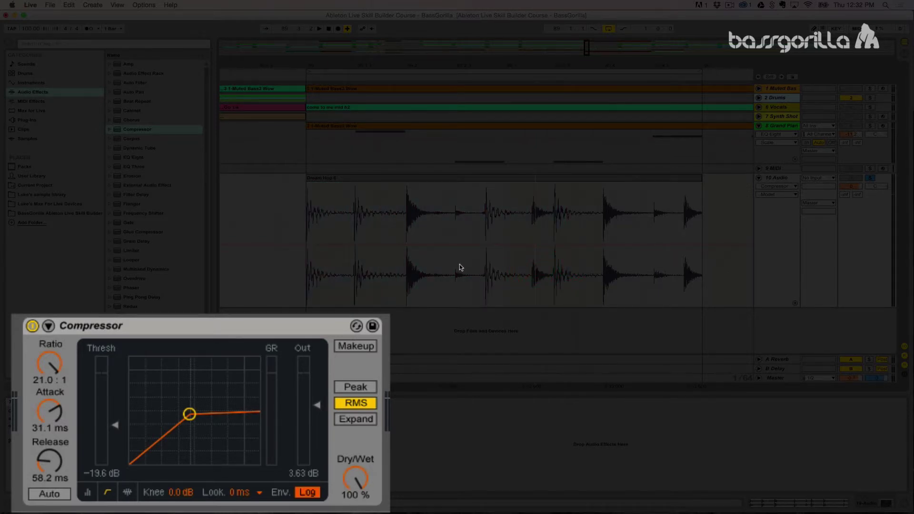
# Switch the Compressor to Expand mode.
pyautogui.click(353, 421)
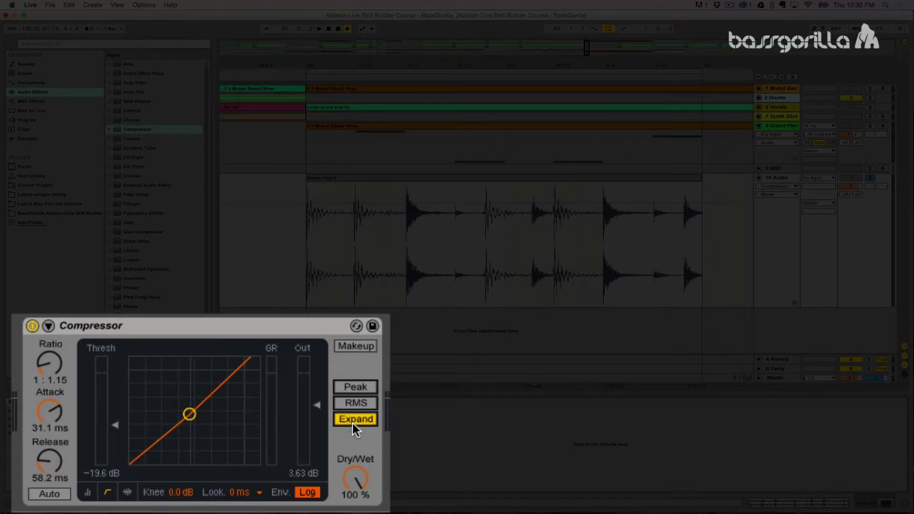
# Raise the Compressor's ratio to 1:2.00 and lower its output to about -19.5 dB for playing the drum loop.
pyautogui.moveTo(50, 364); pyautogui.dragTo(44, 376)
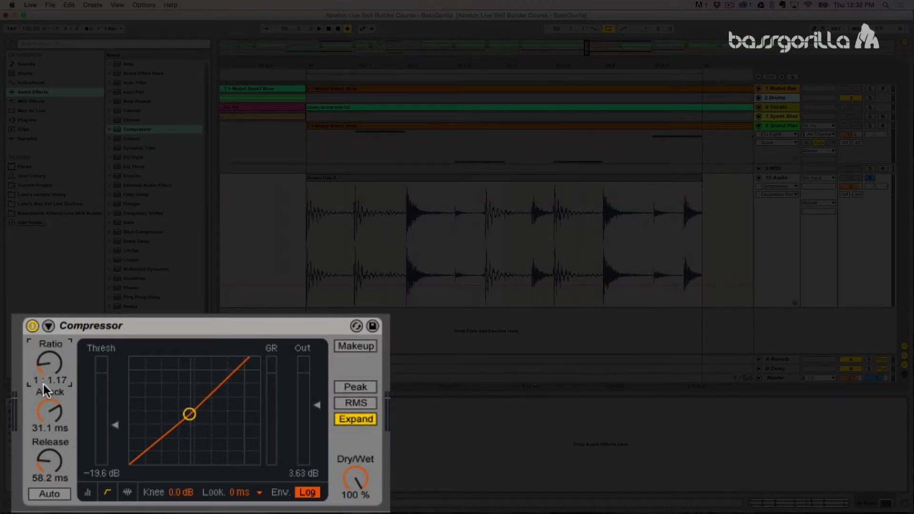
pyautogui.moveTo(43, 381); pyautogui.dragTo(43, 354)
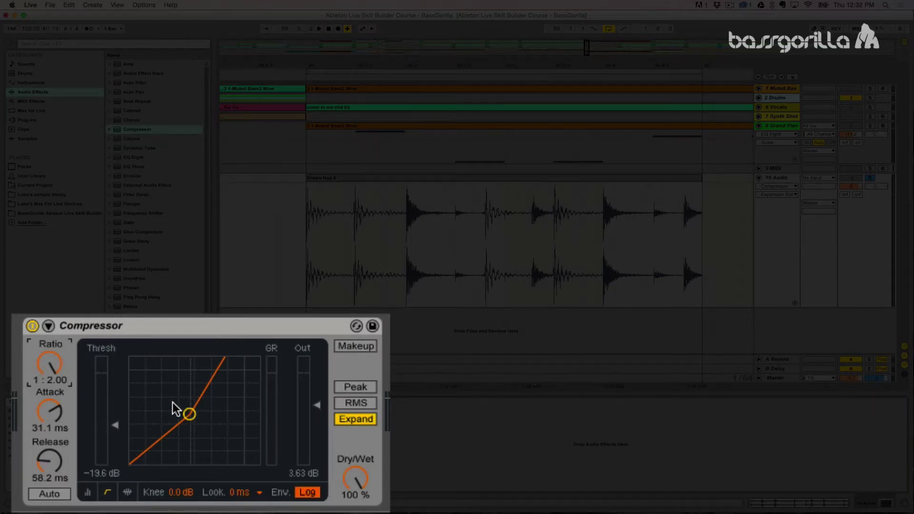
pyautogui.moveTo(316, 407); pyautogui.dragTo(317, 439)
pyautogui.press('space')
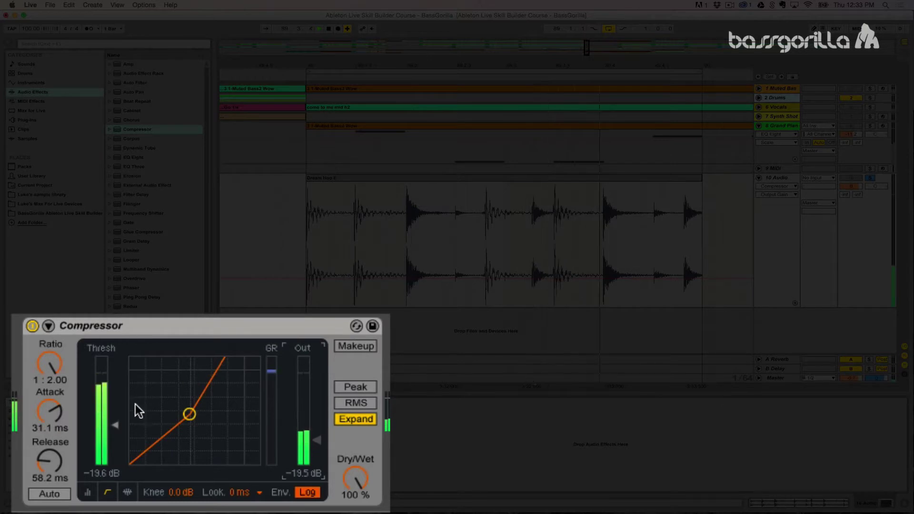
# Set the threshold to about -26.3 dB and output to about -0.99 dB, comparing the loop with the Compressor bypassed and active.
pyautogui.moveTo(118, 424)
pyautogui.mouseDown()
pyautogui.moveTo(118, 413)
pyautogui.moveTo(118, 434)
pyautogui.mouseUp()
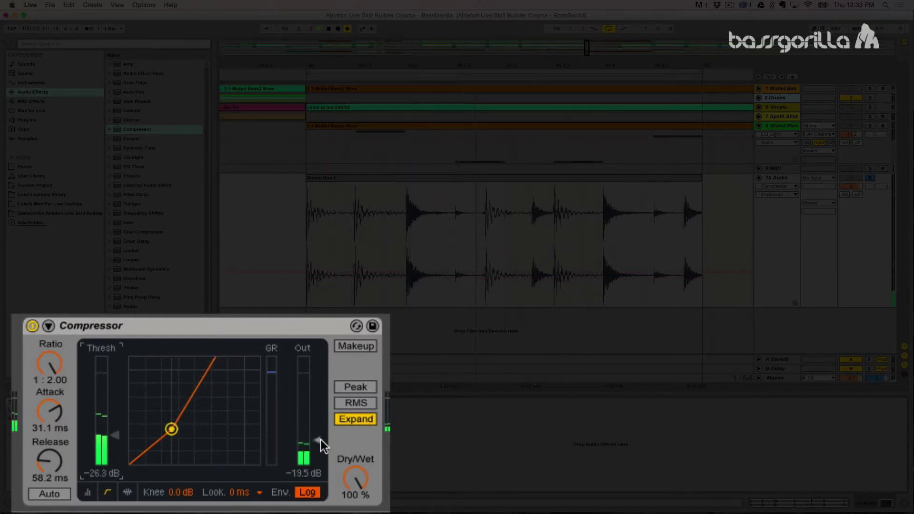
pyautogui.moveTo(319, 440); pyautogui.dragTo(320, 413)
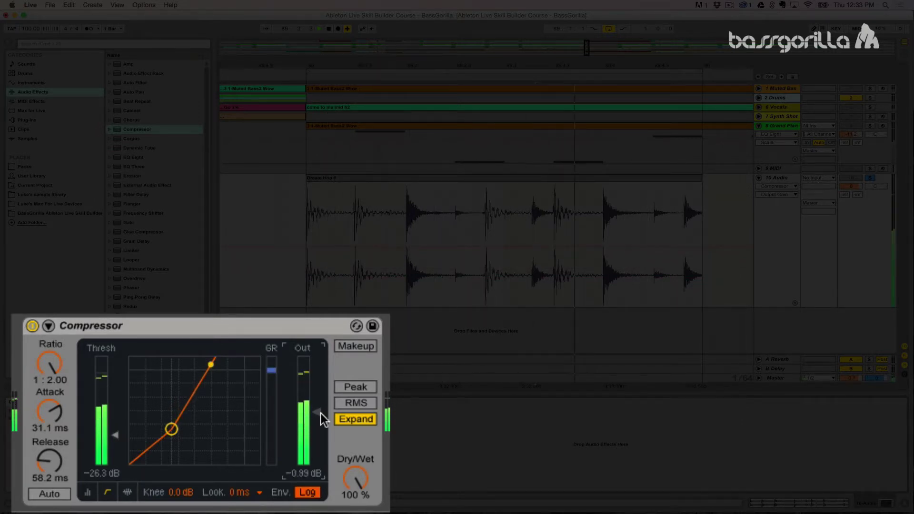
pyautogui.click(32, 325)
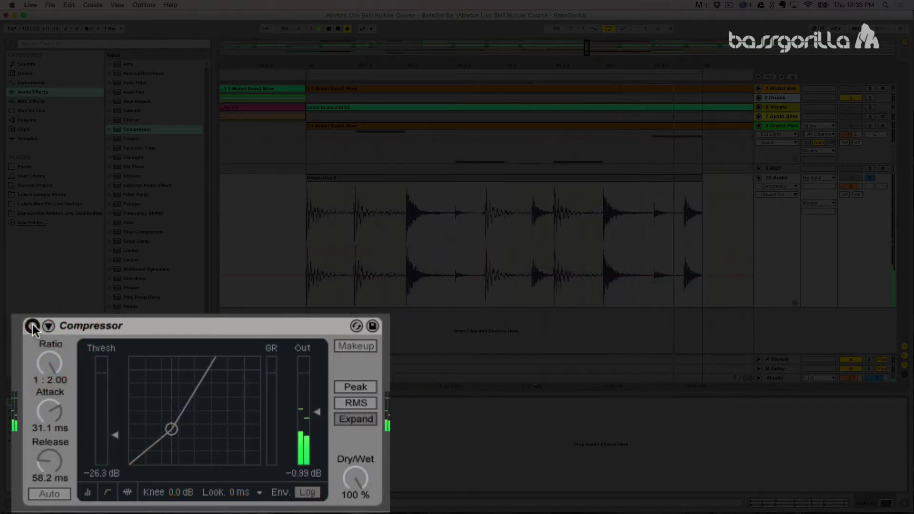
pyautogui.click(33, 325)
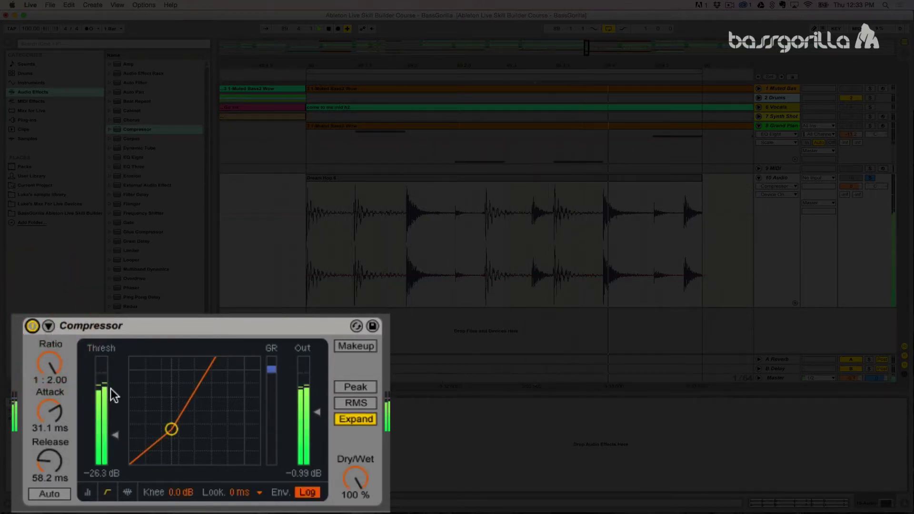
# Lower the threshold to about -35.3 dB, compare against bypass, and trim the output to about -1.65 dB.
pyautogui.moveTo(119, 433)
pyautogui.mouseDown()
pyautogui.moveTo(119, 452)
pyautogui.moveTo(119, 441)
pyautogui.mouseUp()
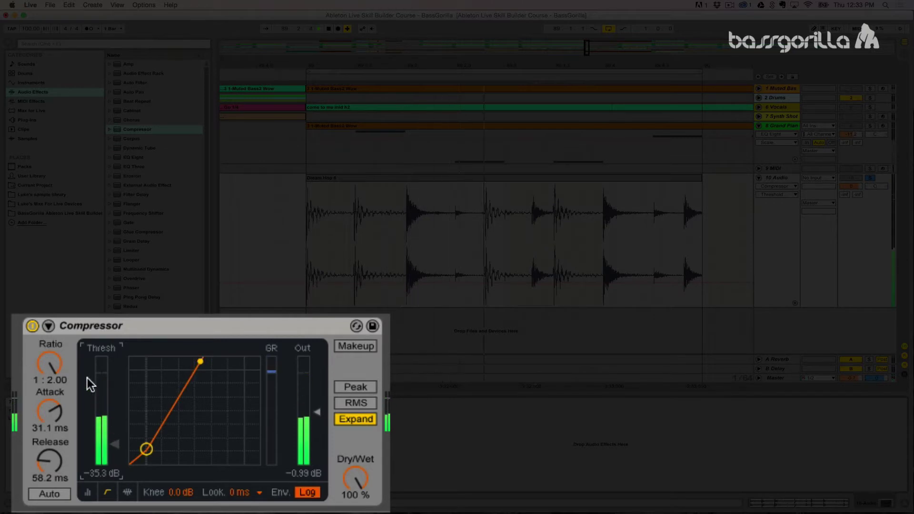
pyautogui.click(33, 327)
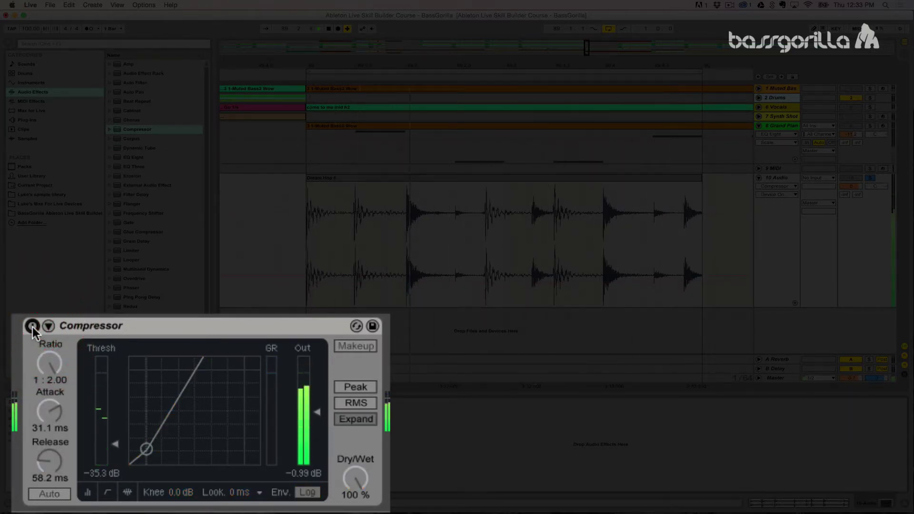
pyautogui.click(32, 327)
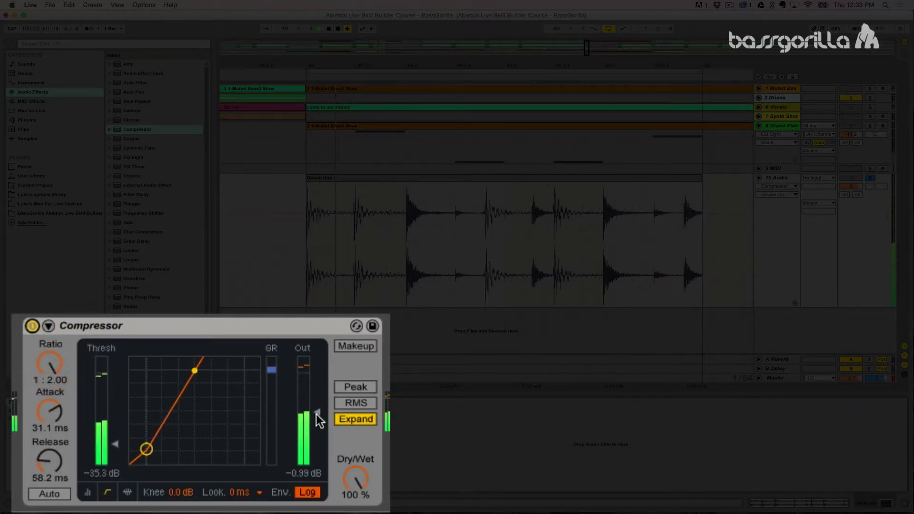
pyautogui.moveTo(318, 412)
pyautogui.mouseDown()
pyautogui.moveTo(317, 426)
pyautogui.moveTo(317, 417)
pyautogui.mouseUp()
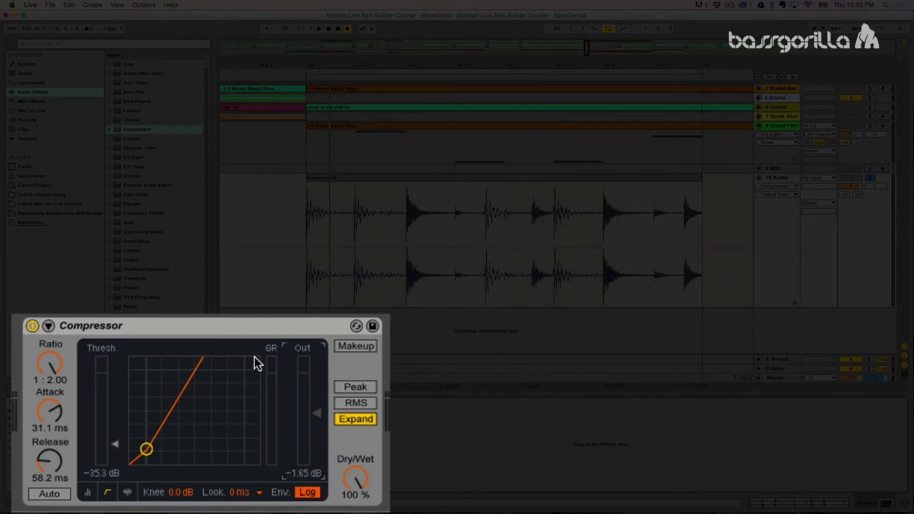
# Replace the Compressor on the 10 Audio track with a Glue Compressor.
pyautogui.click(175, 325)
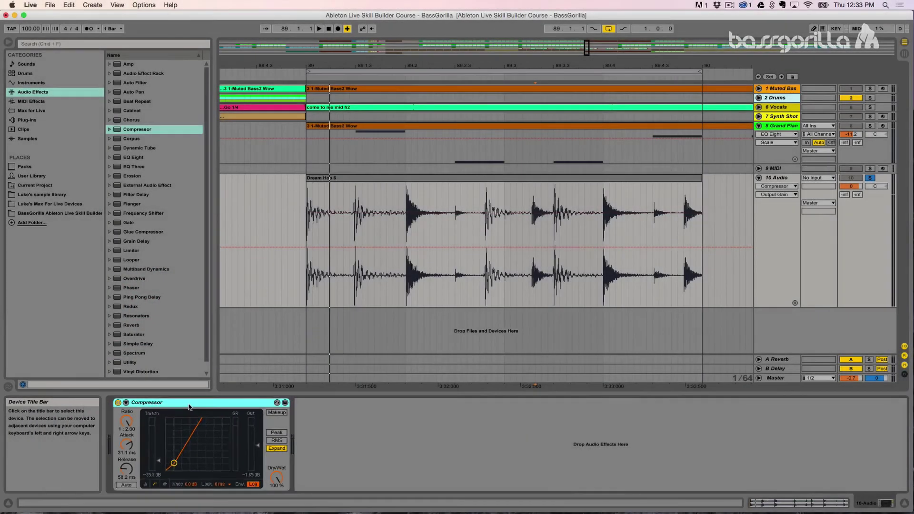
pyautogui.press('Delete')
pyautogui.click(170, 439)
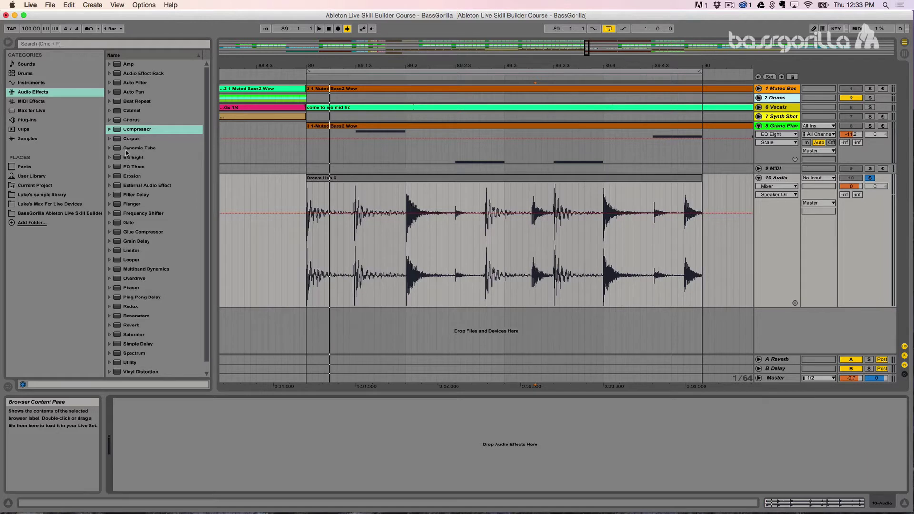
pyautogui.click(122, 233)
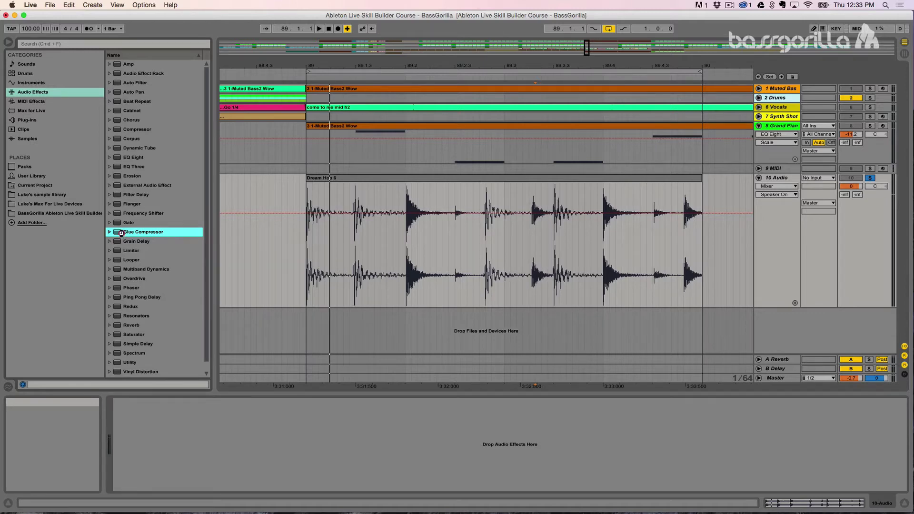
pyautogui.doubleClick(122, 233)
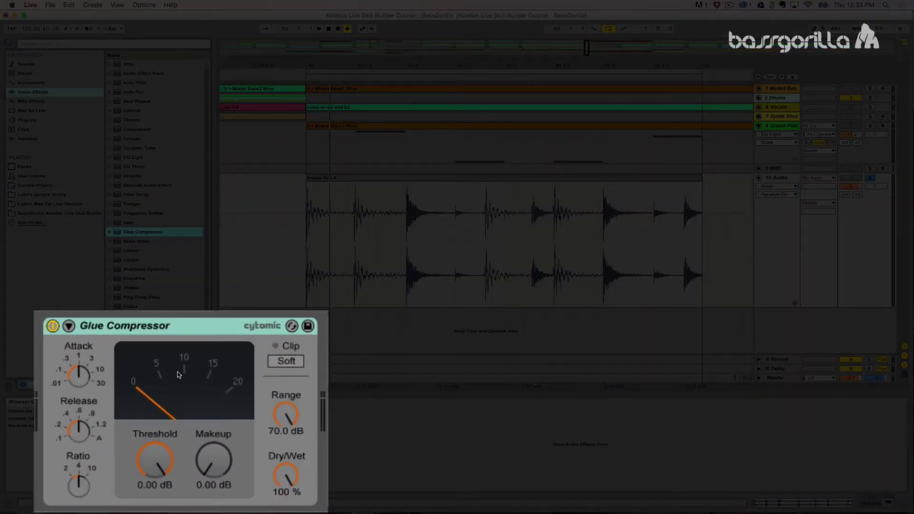
pyautogui.click(172, 327)
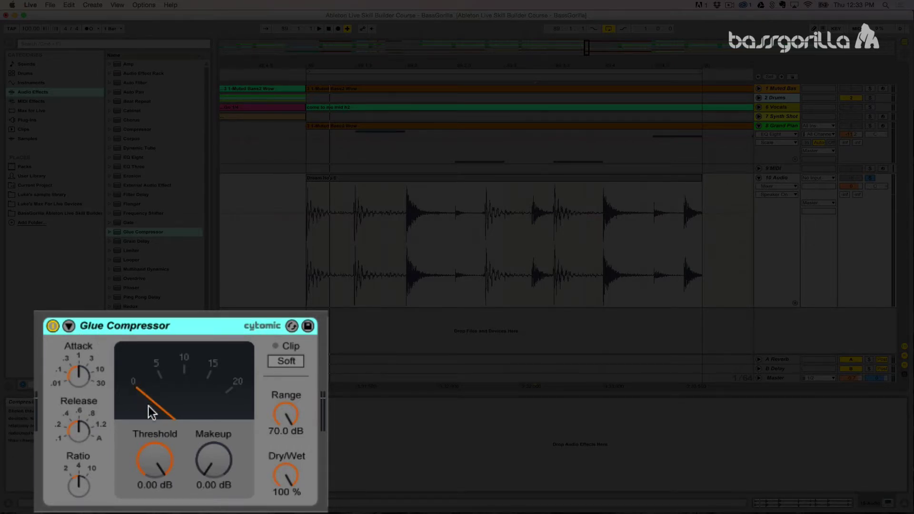
# Set the Glue Compressor's threshold to about -18.7 dB and makeup to about 9.52 dB, and start playback.
pyautogui.moveTo(152, 464); pyautogui.dragTo(151, 487)
pyautogui.moveTo(230, 473); pyautogui.dragTo(185, 428)
pyautogui.press('space')
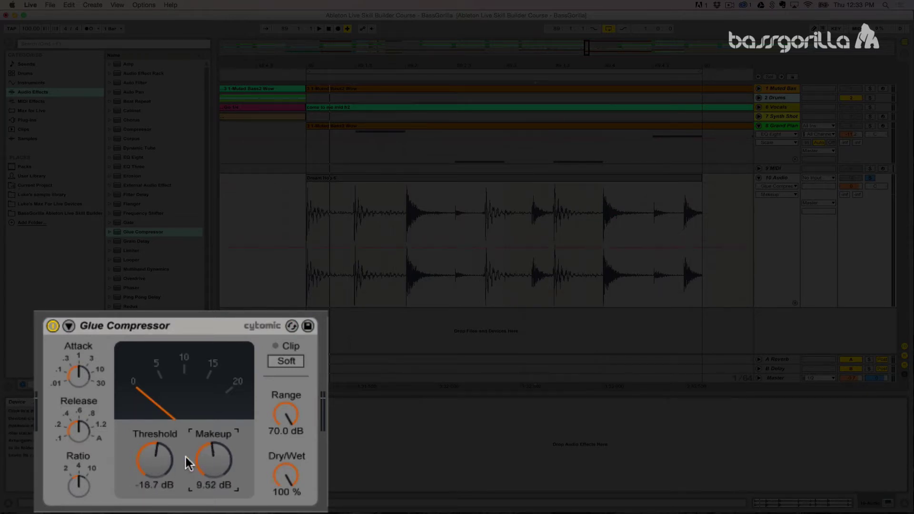
# Enable Soft clipping and adjust the threshold to about -21.9 dB and makeup to about 8.57 dB during playback.
pyautogui.click(285, 361)
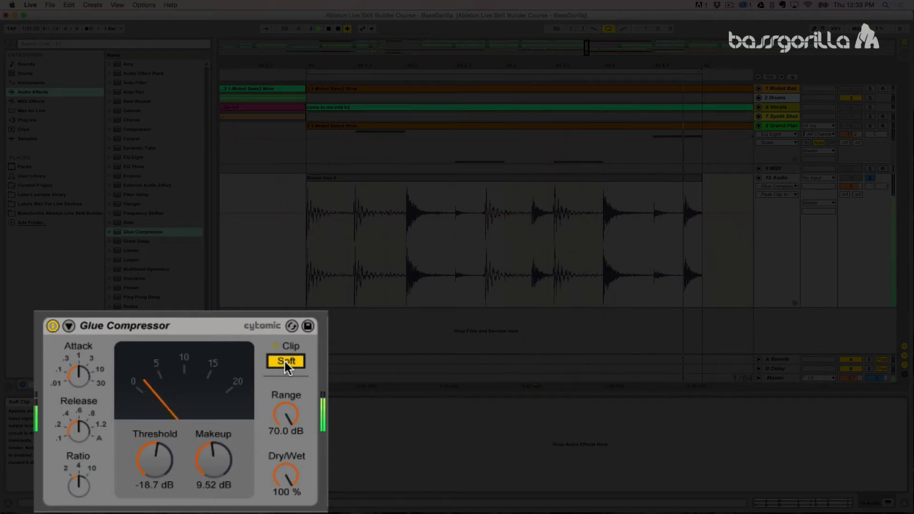
pyautogui.moveTo(155, 461); pyautogui.dragTo(155, 472)
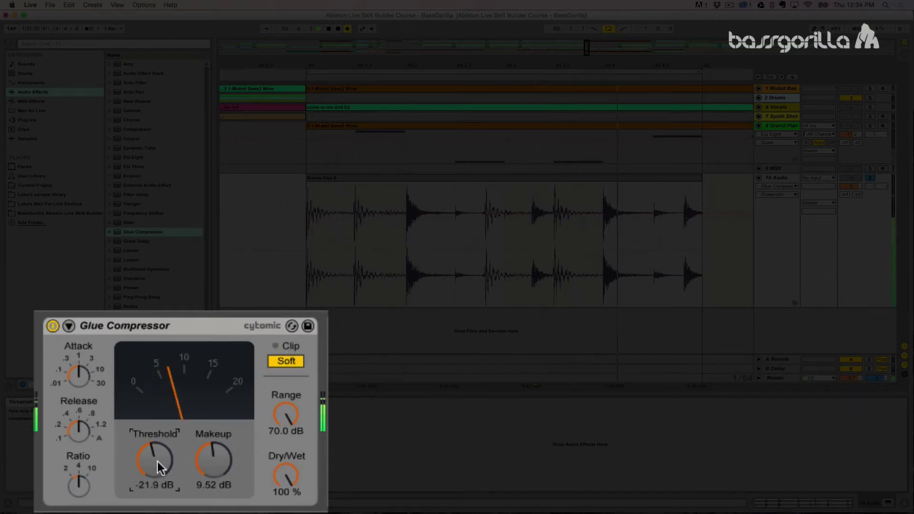
pyautogui.moveTo(214, 459); pyautogui.dragTo(214, 464)
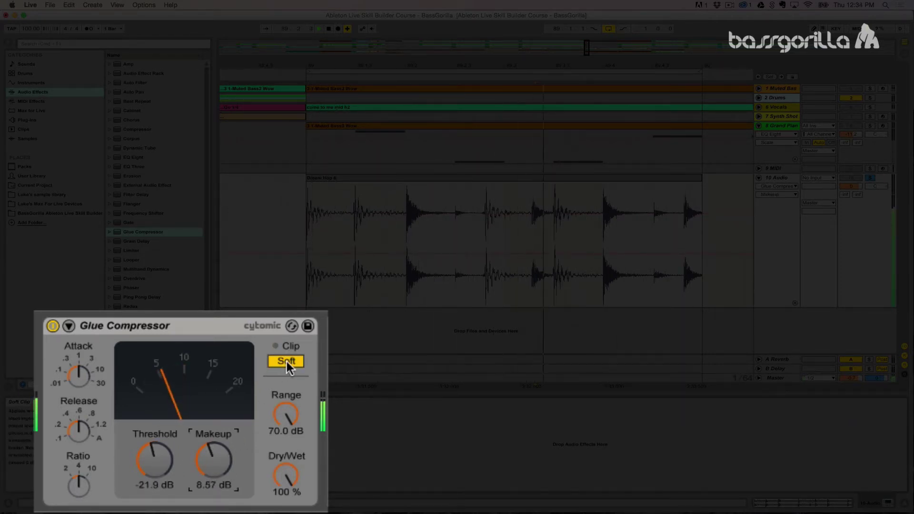
pyautogui.press('space')
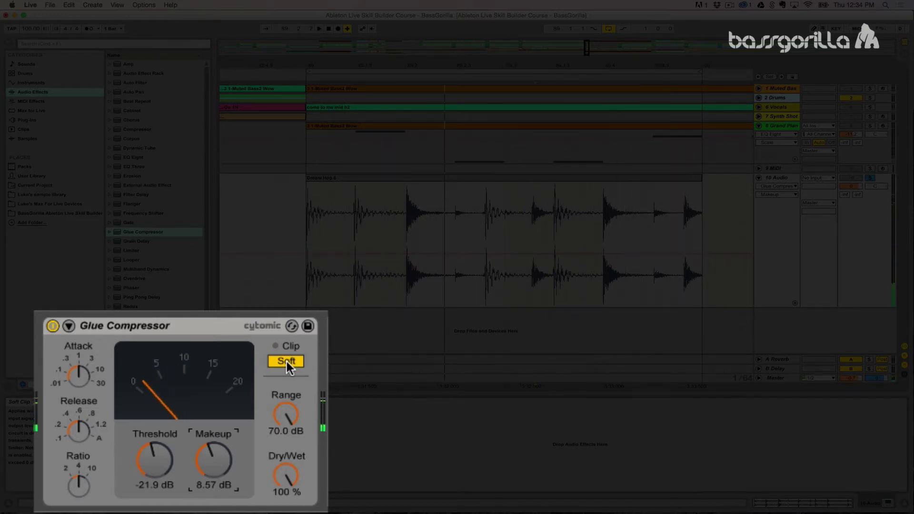
# Set the Glue Compressor's ratio to 10 and play the drum loop with Dry/Wet at 100 %.
pyautogui.click(210, 324)
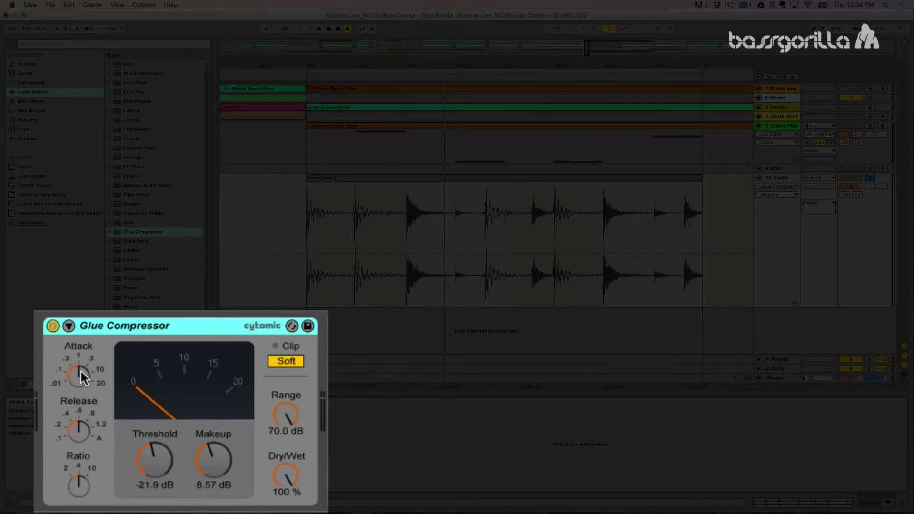
pyautogui.click(81, 483)
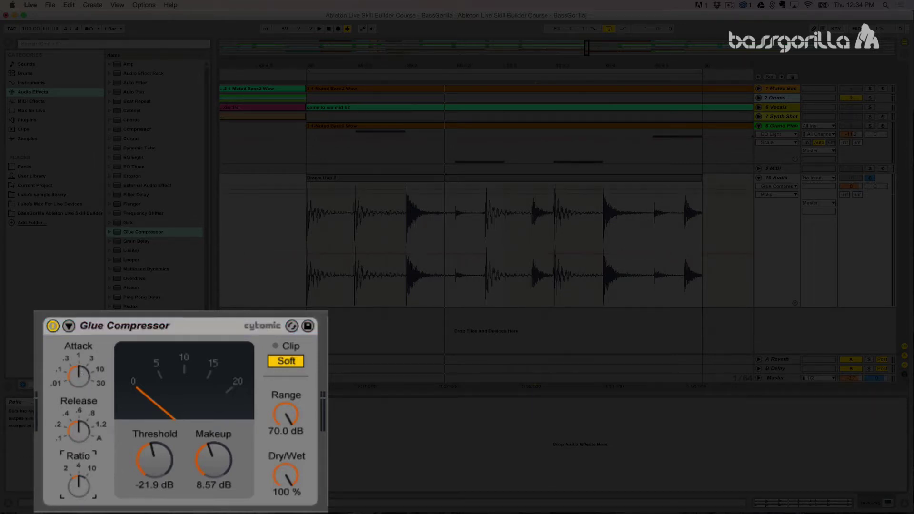
pyautogui.moveTo(81, 483); pyautogui.dragTo(81, 469)
pyautogui.moveTo(293, 475); pyautogui.dragTo(288, 452)
pyautogui.press('space')
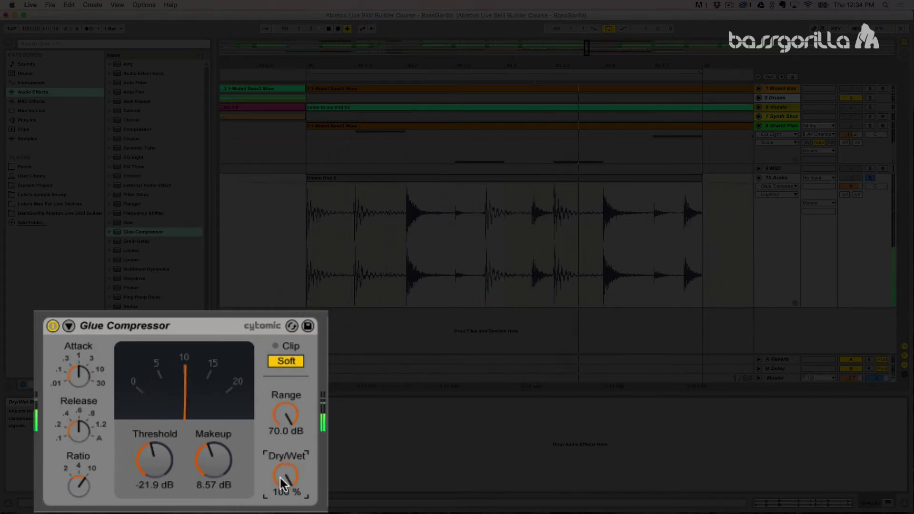
# Compare the Glue Compressor's Dry/Wet mix at 0 % and 100 %, and set it to 50 %.
pyautogui.moveTo(281, 475); pyautogui.dragTo(281, 500)
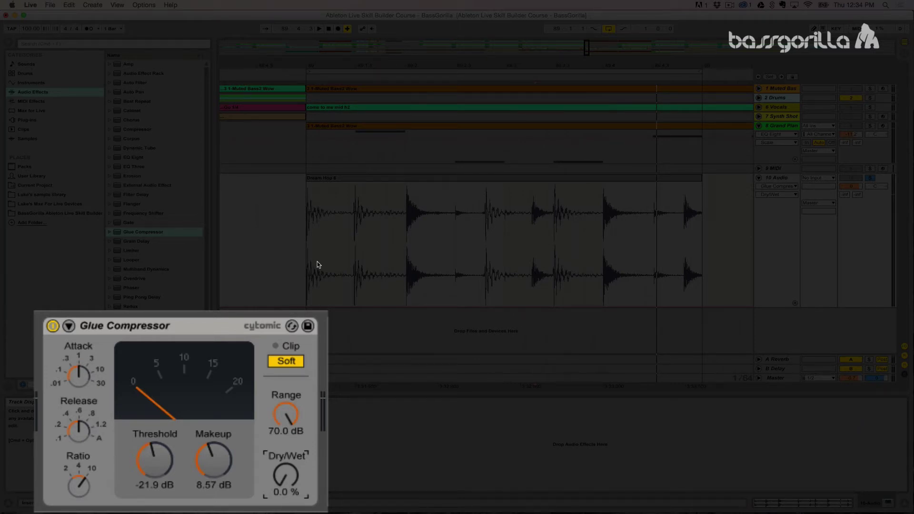
pyautogui.moveTo(289, 485); pyautogui.dragTo(288, 485)
pyautogui.click(283, 493)
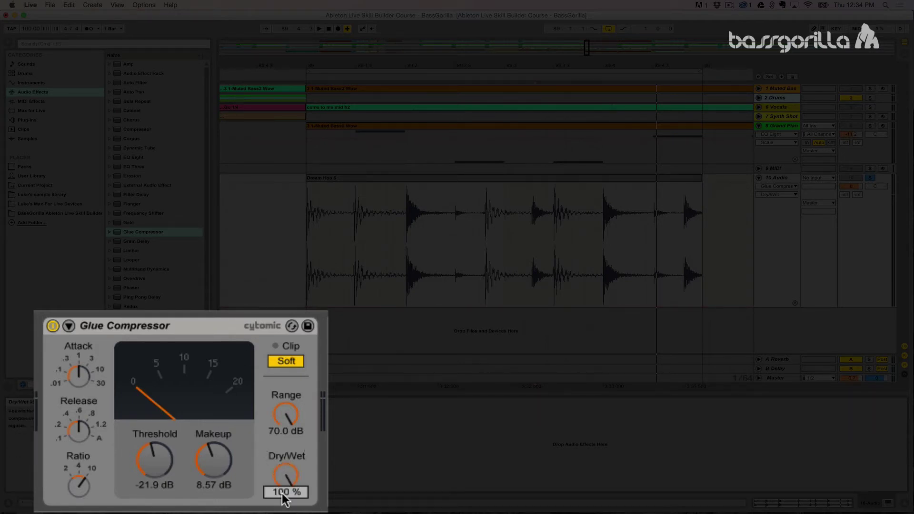
pyautogui.write('50')
pyautogui.press('Return')
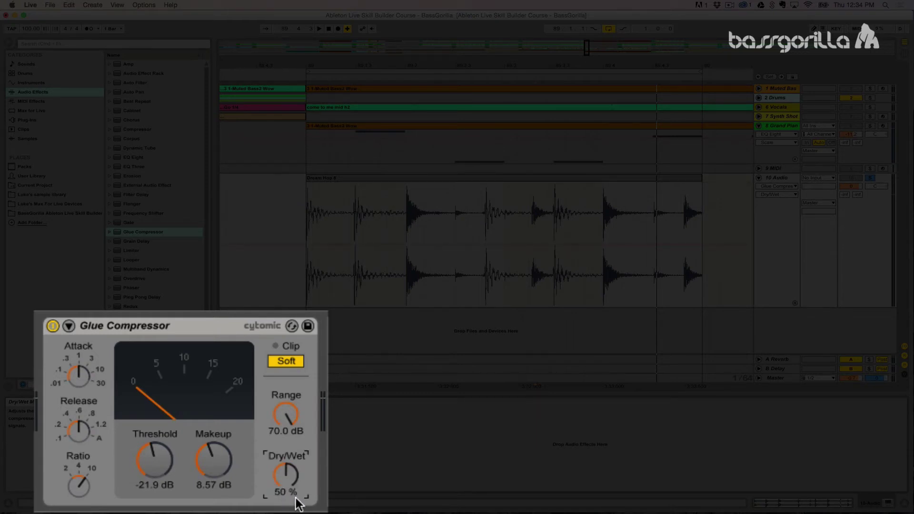
pyautogui.moveTo(285, 474); pyautogui.dragTo(285, 479)
pyautogui.click(284, 494)
pyautogui.write('50')
pyautogui.press('Return')
# Set the Glue Compressor's attack to 30 and return Dry/Wet to 100 % while the drum loop plays.
pyautogui.moveTo(76, 376); pyautogui.dragTo(76, 349)
pyautogui.press('space')
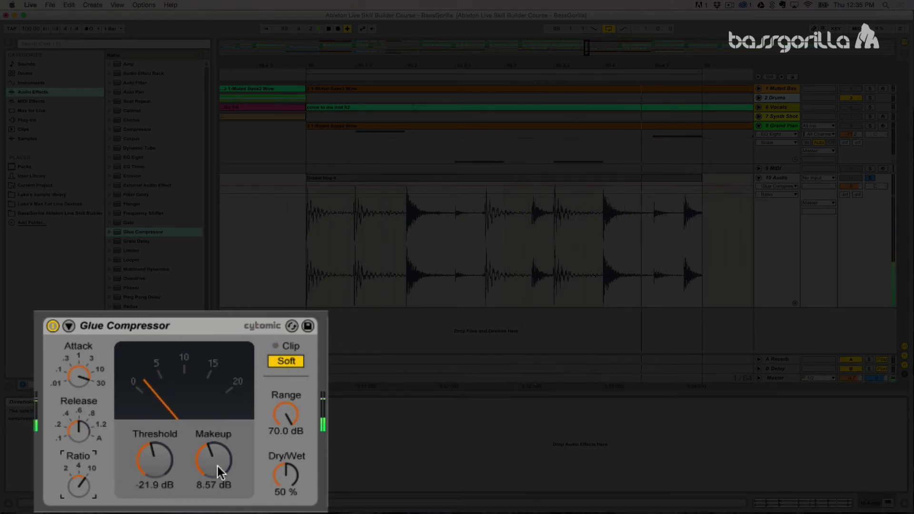
pyautogui.moveTo(285, 476); pyautogui.dragTo(291, 481)
# Lower the Glue Compressor's threshold in stages to about -32.1 dB during playback.
pyautogui.moveTo(146, 462); pyautogui.dragTo(146, 480)
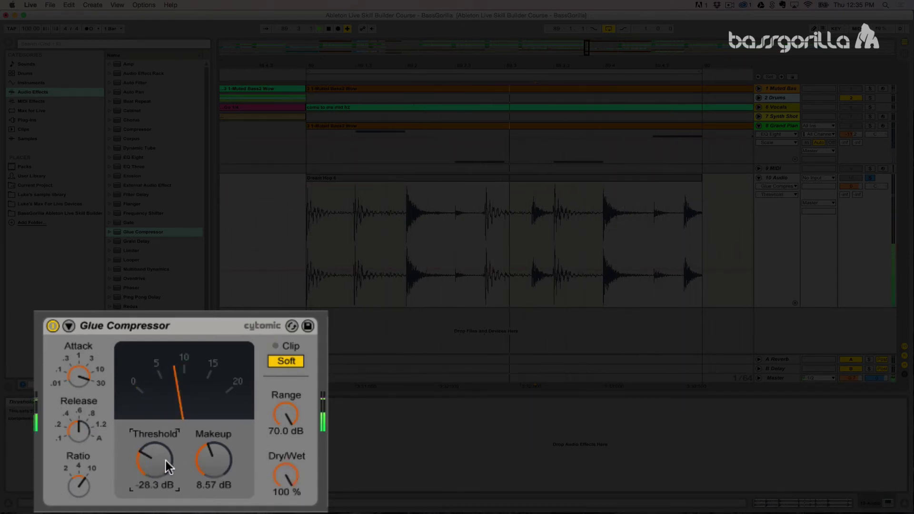
pyautogui.click(201, 464)
pyautogui.moveTo(153, 456); pyautogui.dragTo(153, 467)
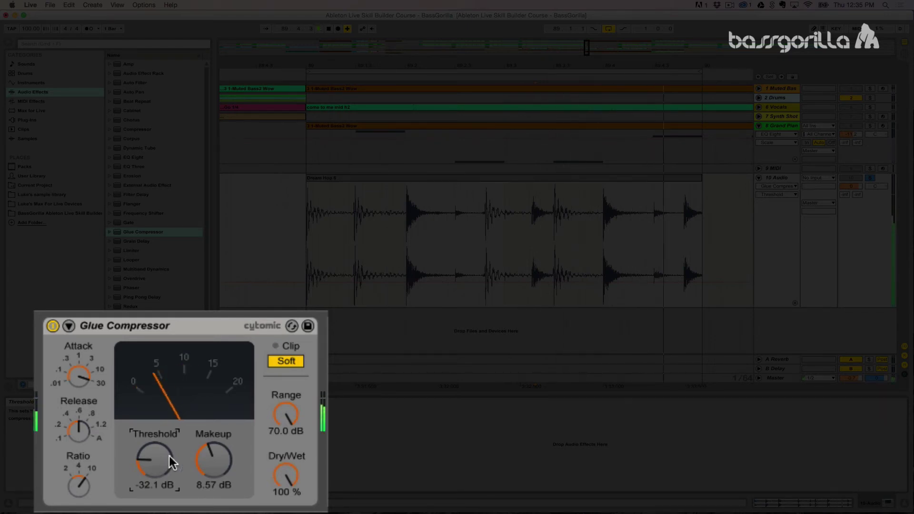
# Compare the fully dry and fully wet signals during playback, and set Dry/Wet to 50 % for parallel compression.
pyautogui.moveTo(285, 473); pyautogui.dragTo(284, 474)
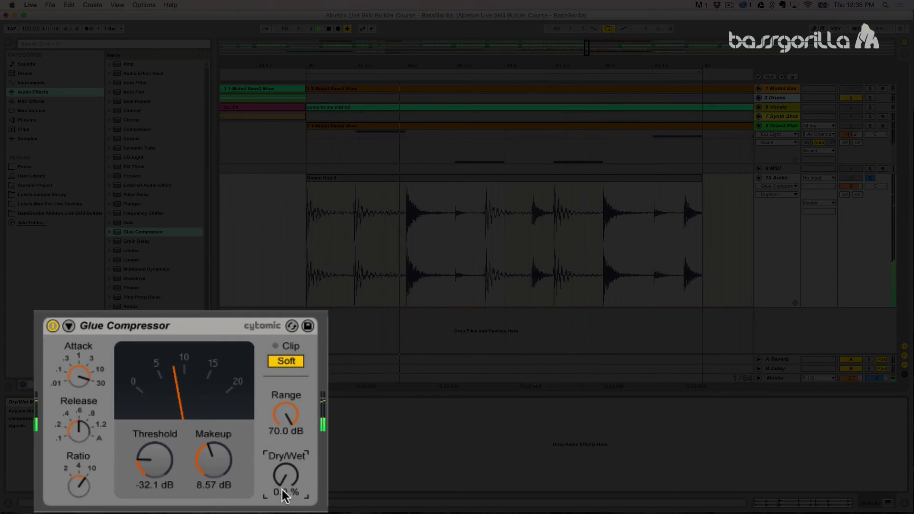
pyautogui.moveTo(288, 481); pyautogui.dragTo(288, 457)
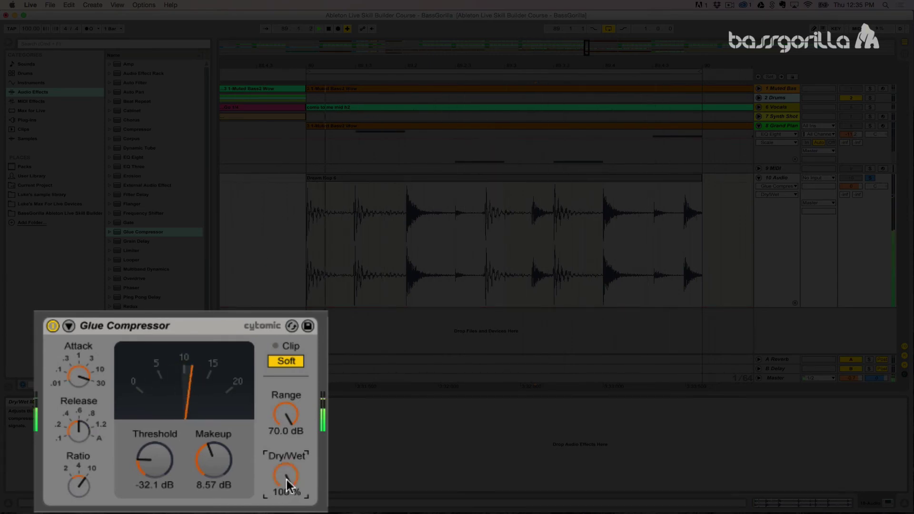
pyautogui.click(284, 498)
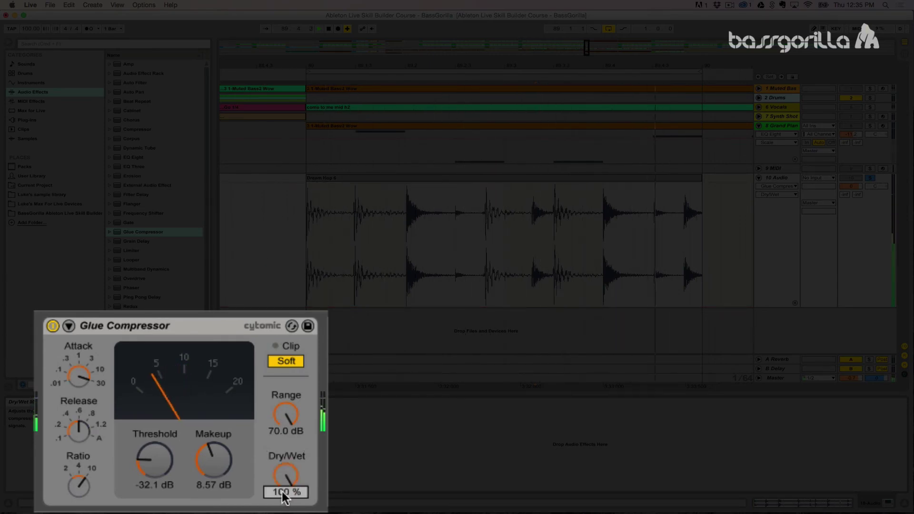
pyautogui.write('50')
pyautogui.press('Return')
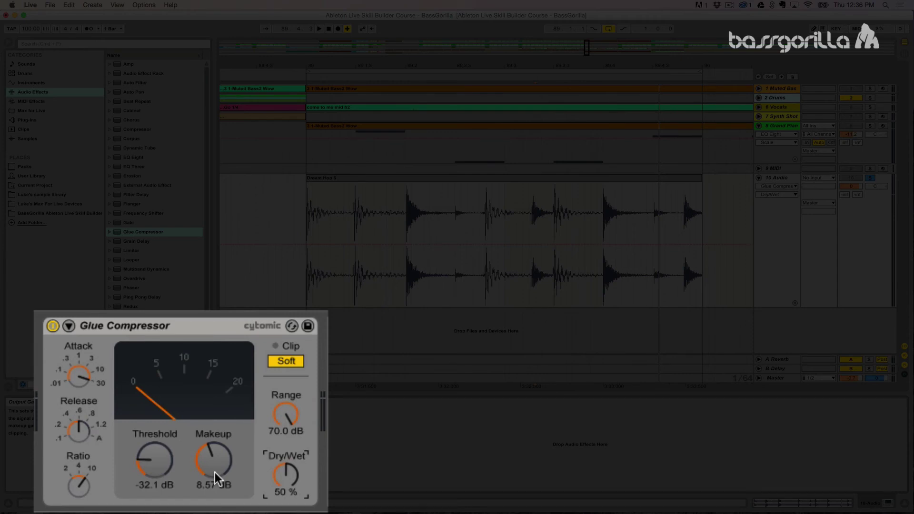
pyautogui.press('space')
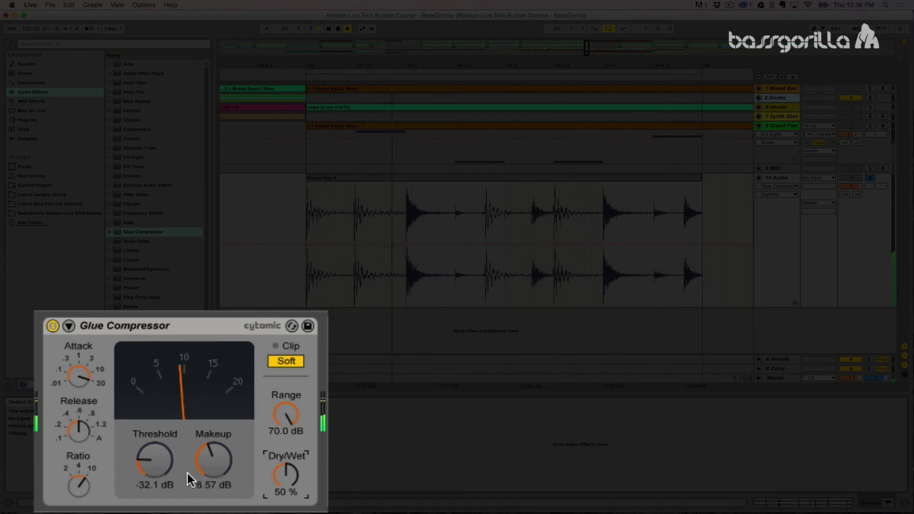
# Stop playback and remove the Glue Compressor from the 10 Audio track.
pyautogui.press('space')
pyautogui.click(156, 328)
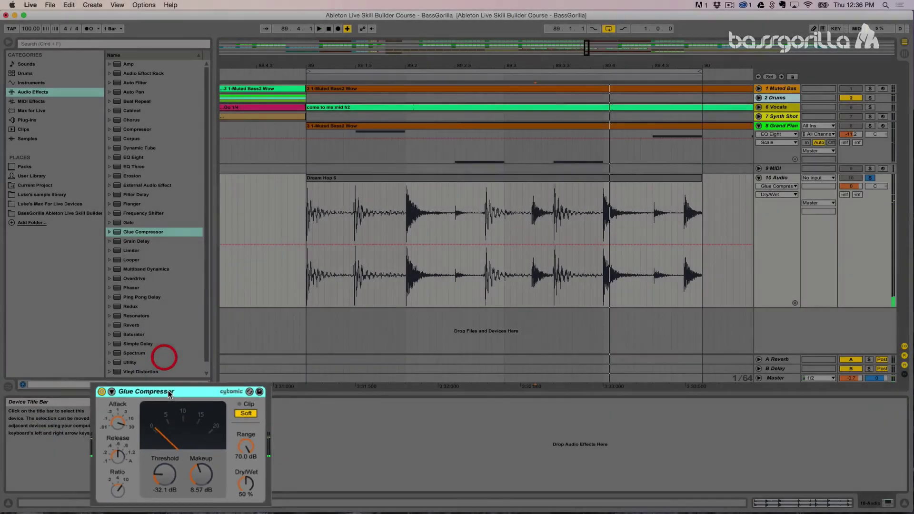
pyautogui.press('Delete')
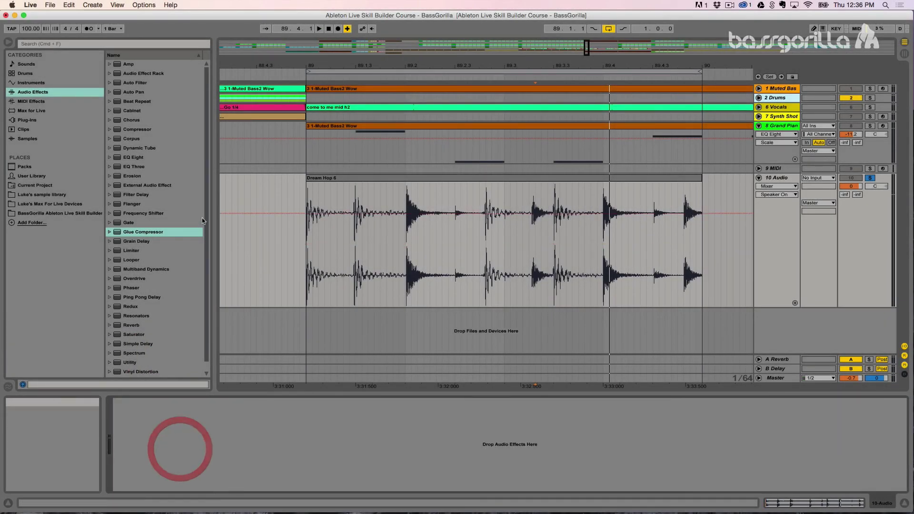
# Load the Compressor on the 10 Audio track to point out its Dry/Wet control, and remove the device again.
pyautogui.doubleClick(120, 130)
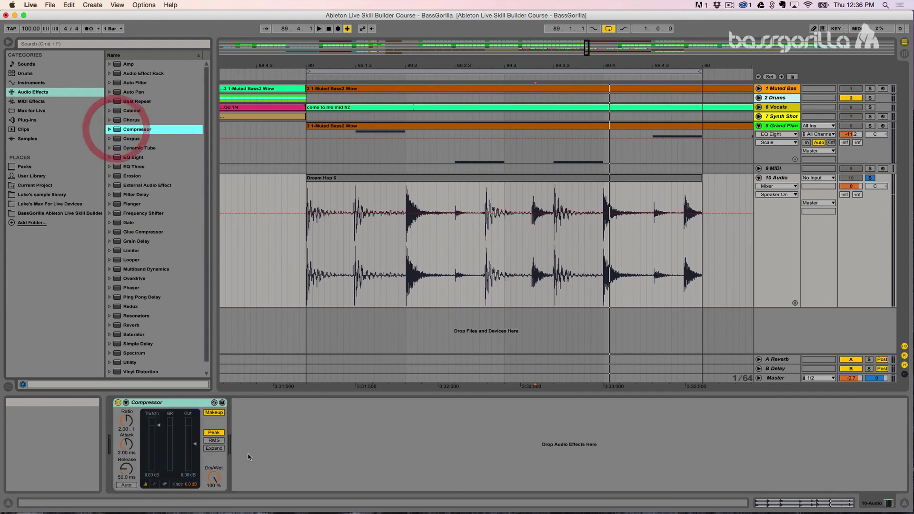
pyautogui.moveTo(214, 477)
pyautogui.mouseDown()
pyautogui.moveTo(214, 505)
pyautogui.moveTo(214, 478)
pyautogui.mouseUp()
pyautogui.click(178, 403)
pyautogui.press('Delete')
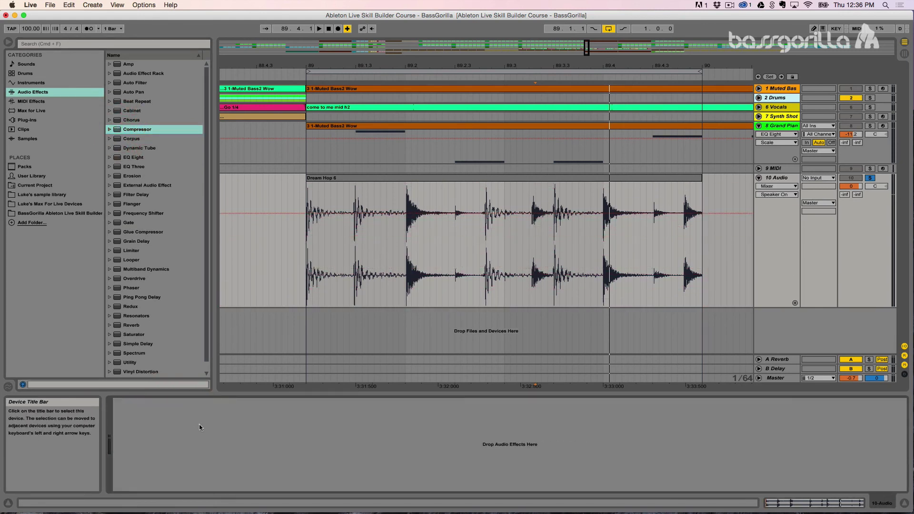
pyautogui.click(202, 431)
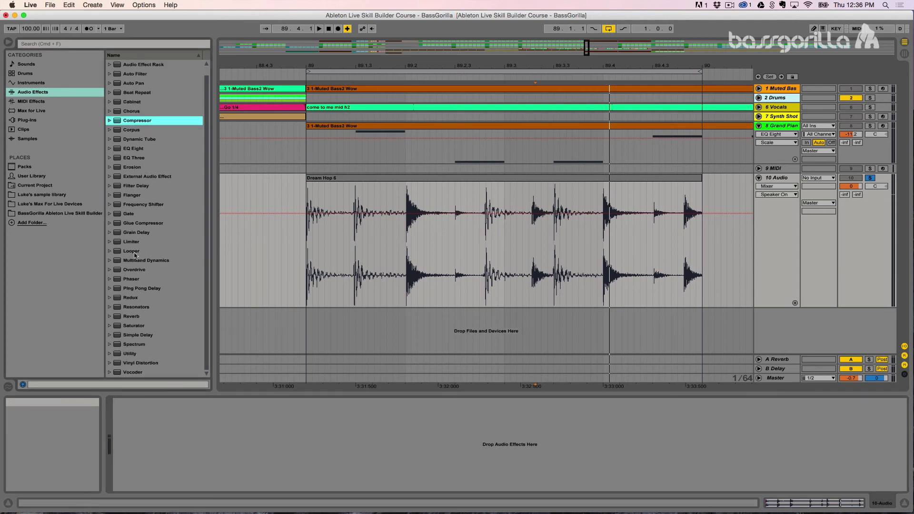
# Load Multiband Dynamics on the 10 Audio track to show its layout, and remove the device again.
pyautogui.click(120, 266)
pyautogui.doubleClick(120, 268)
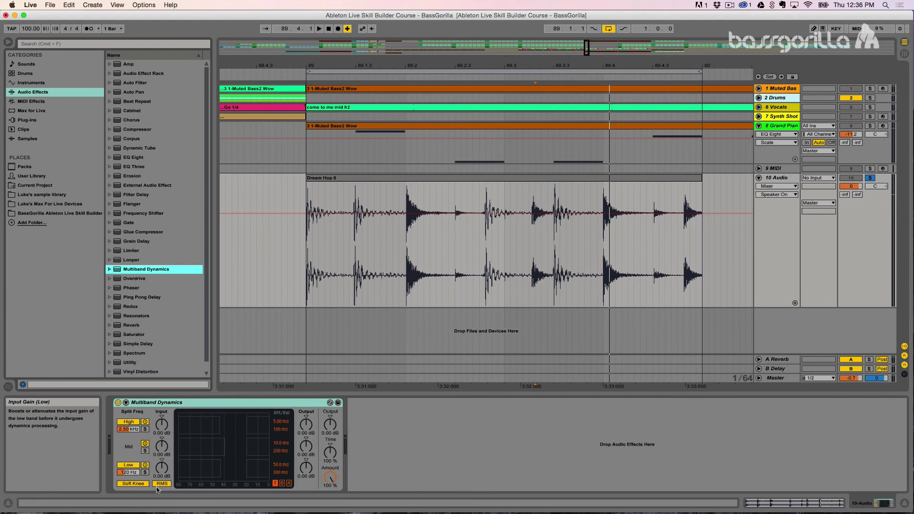
pyautogui.click(205, 402)
pyautogui.press('Delete')
pyautogui.click(152, 440)
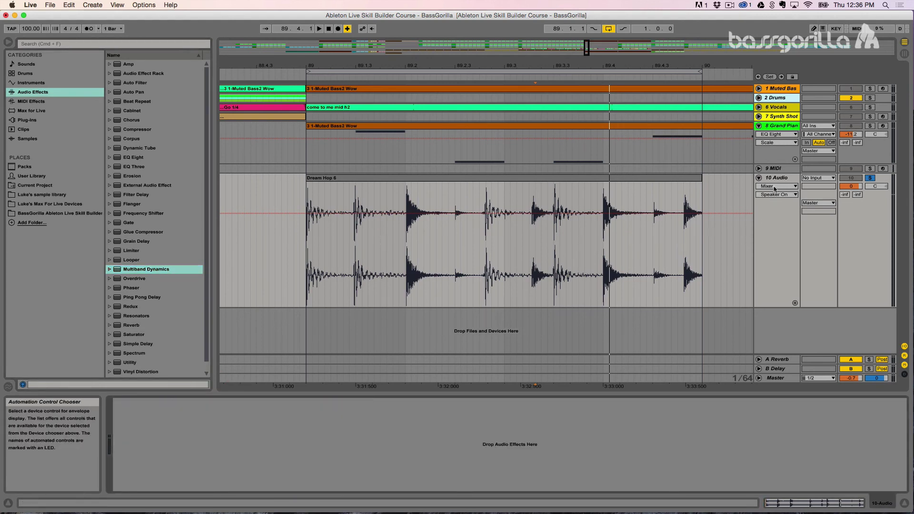
# Delete the 10 Audio track with its drum loop and fold the Grand Piano track in the arrangement.
pyautogui.click(778, 179)
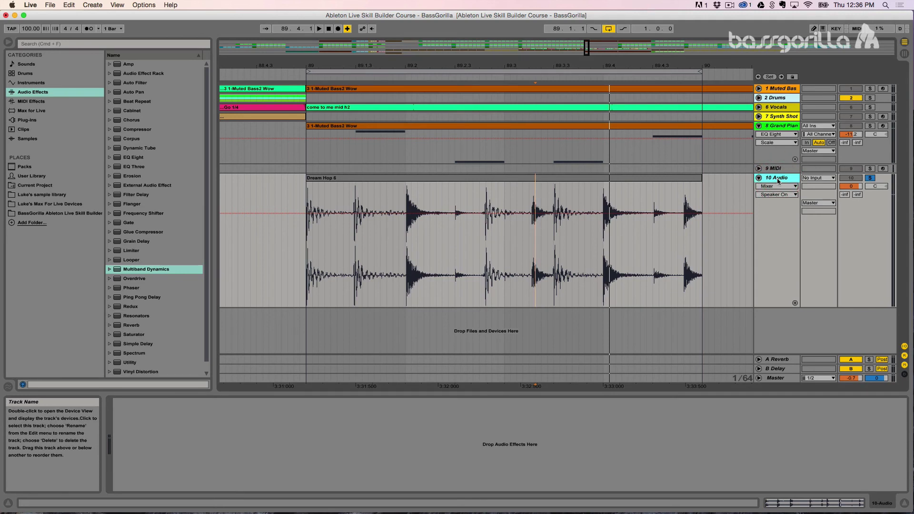
pyautogui.press('Delete')
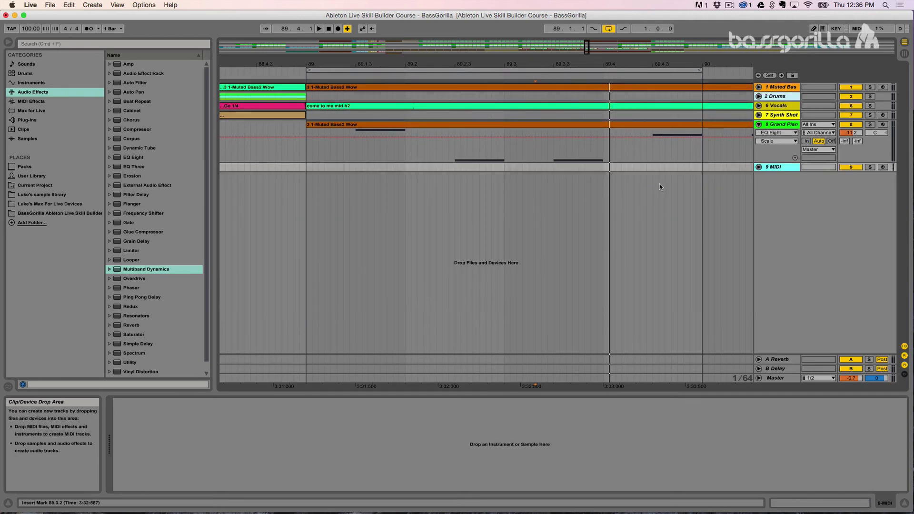
pyautogui.click(759, 126)
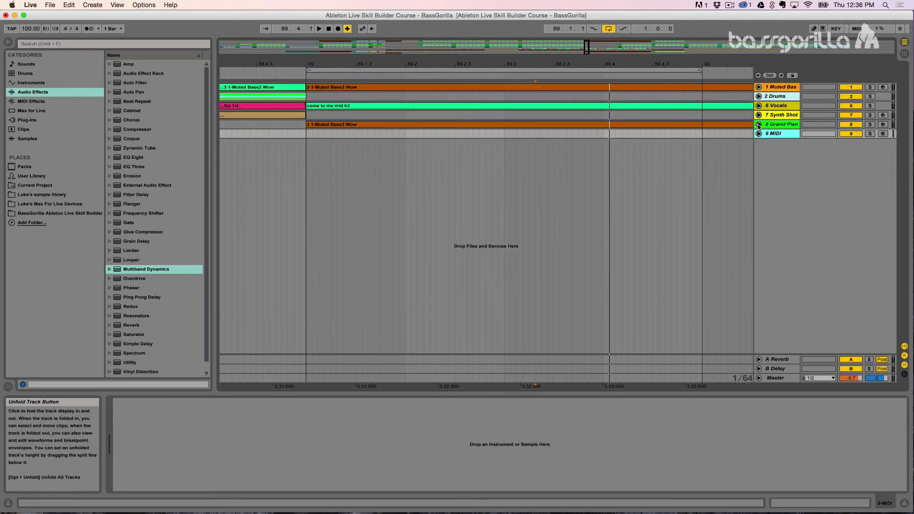
pyautogui.click(731, 134)
pyautogui.click(700, 134)
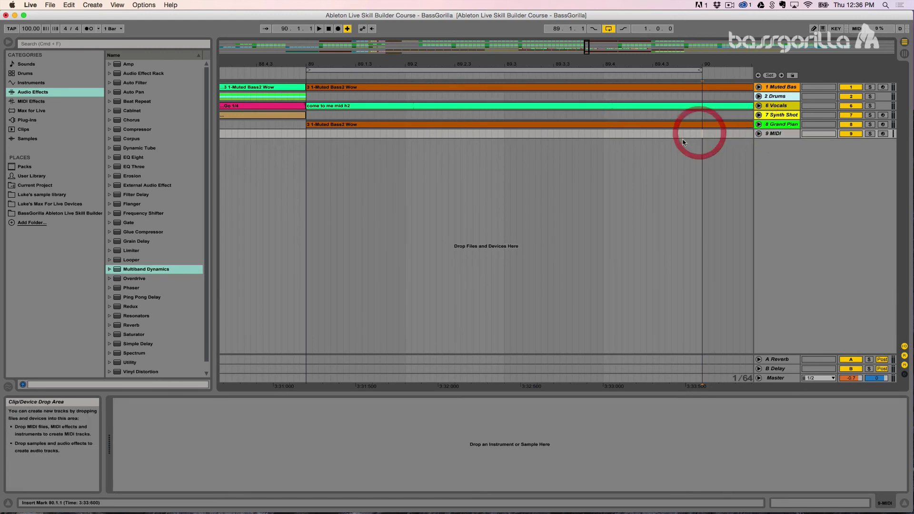